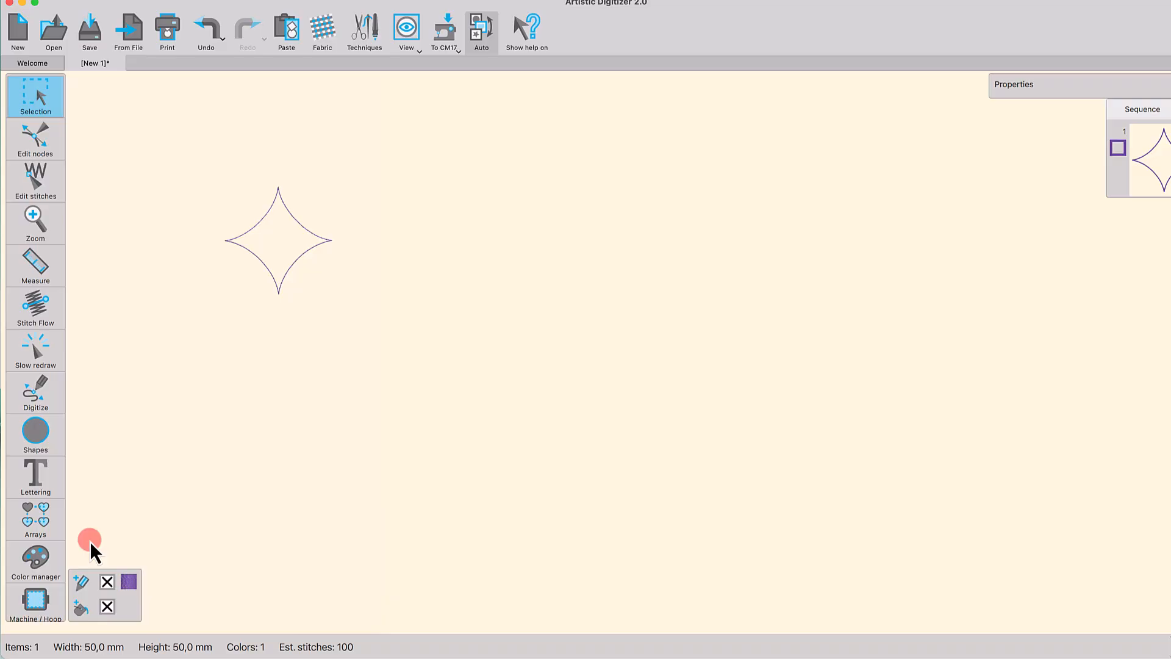
Step: Create a rectangular array from the four-pointed star outline
click(59, 532)
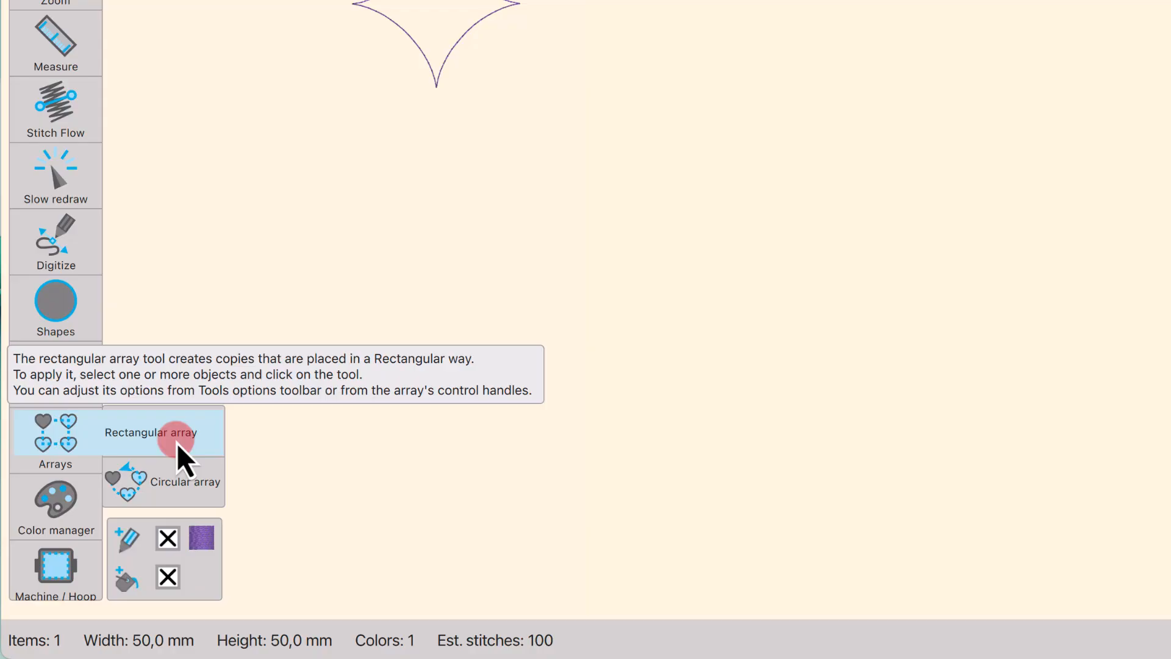
click(177, 445)
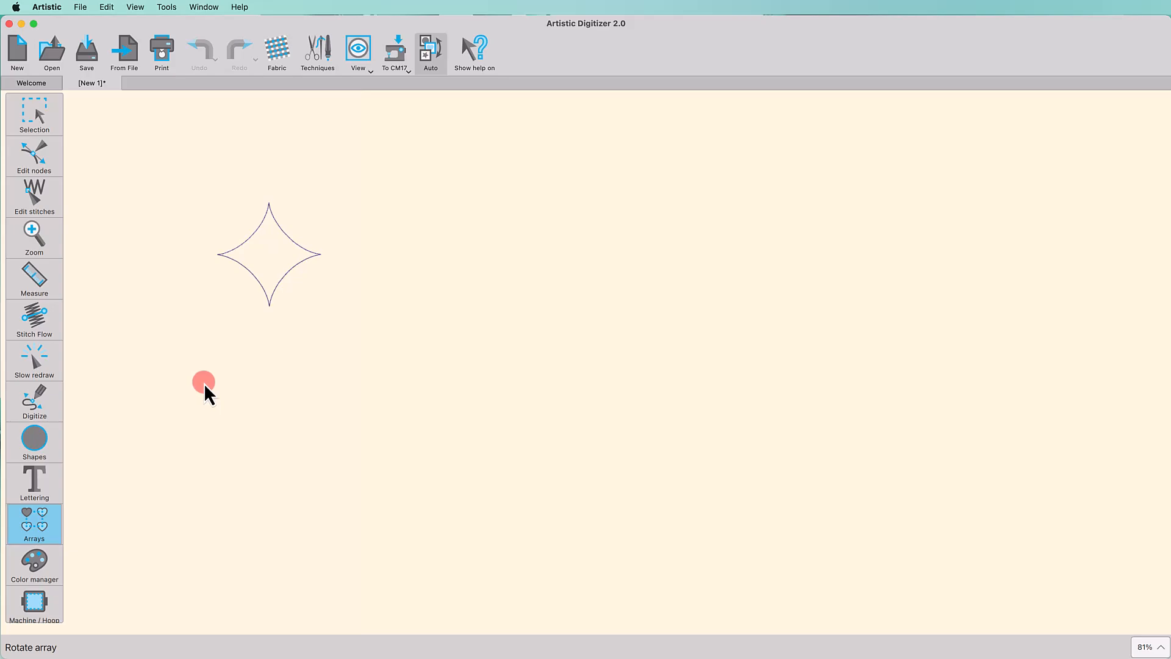
click(248, 272)
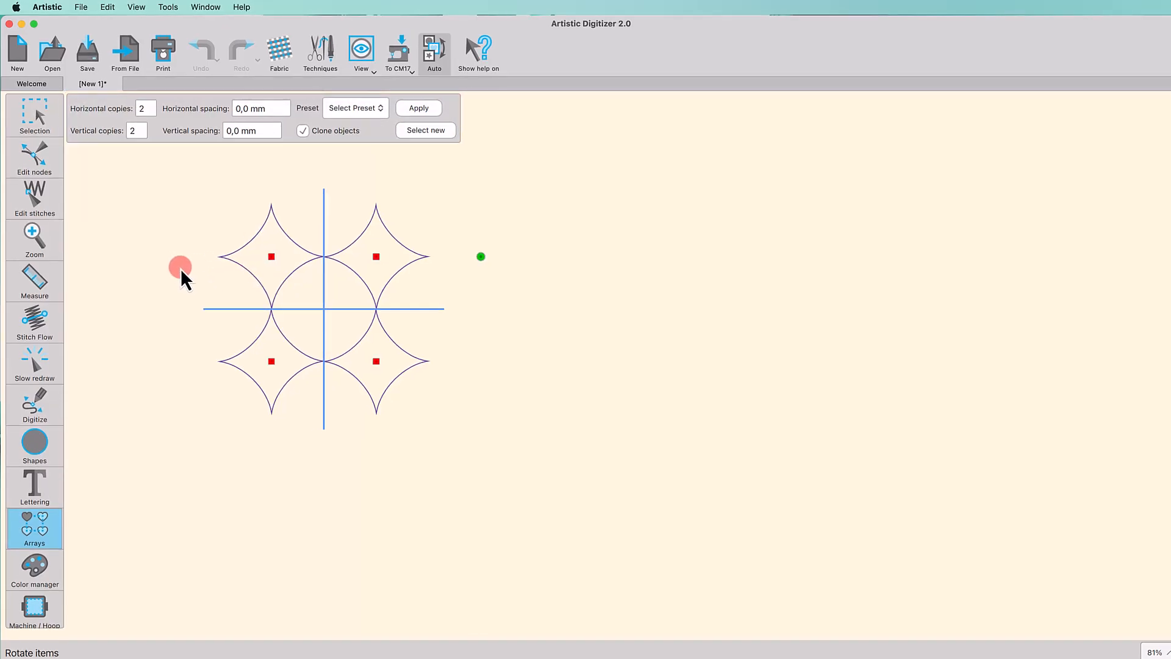
Step: Set the star array to 4 horizontal copies and 4 vertical copies
double_click(146, 111)
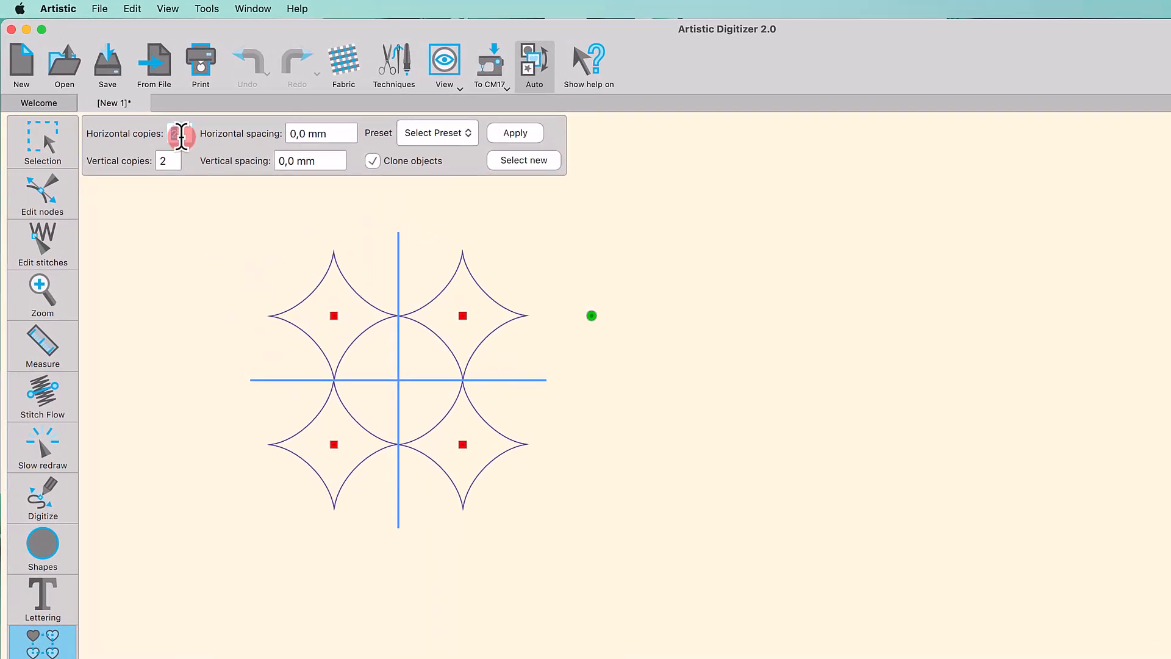
text(4)
key(Return)
double_click(170, 161)
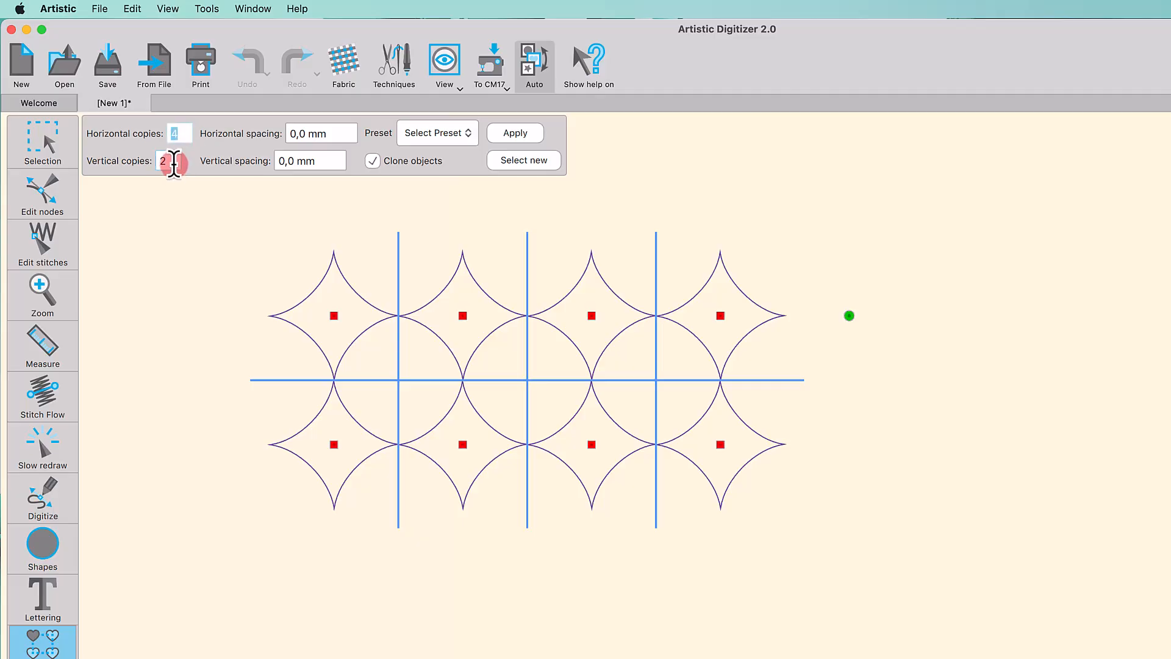
text(4)
key(Return)
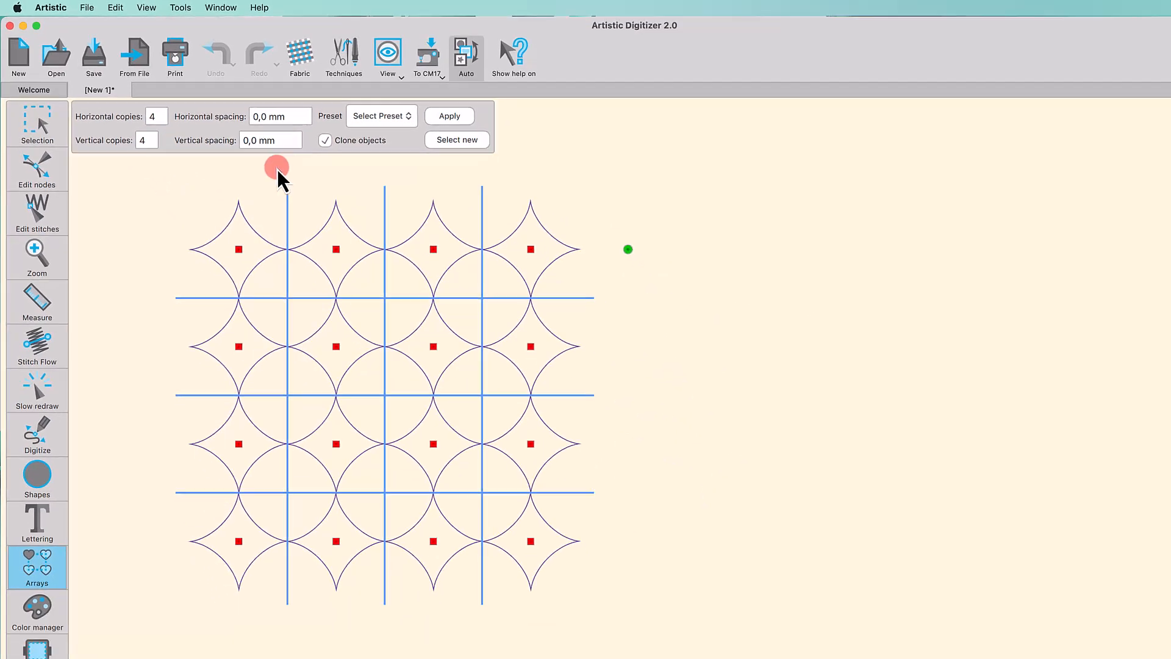
Step: Set the array's horizontal spacing to 10 mm and its vertical spacing to 5 mm
double_click(264, 116)
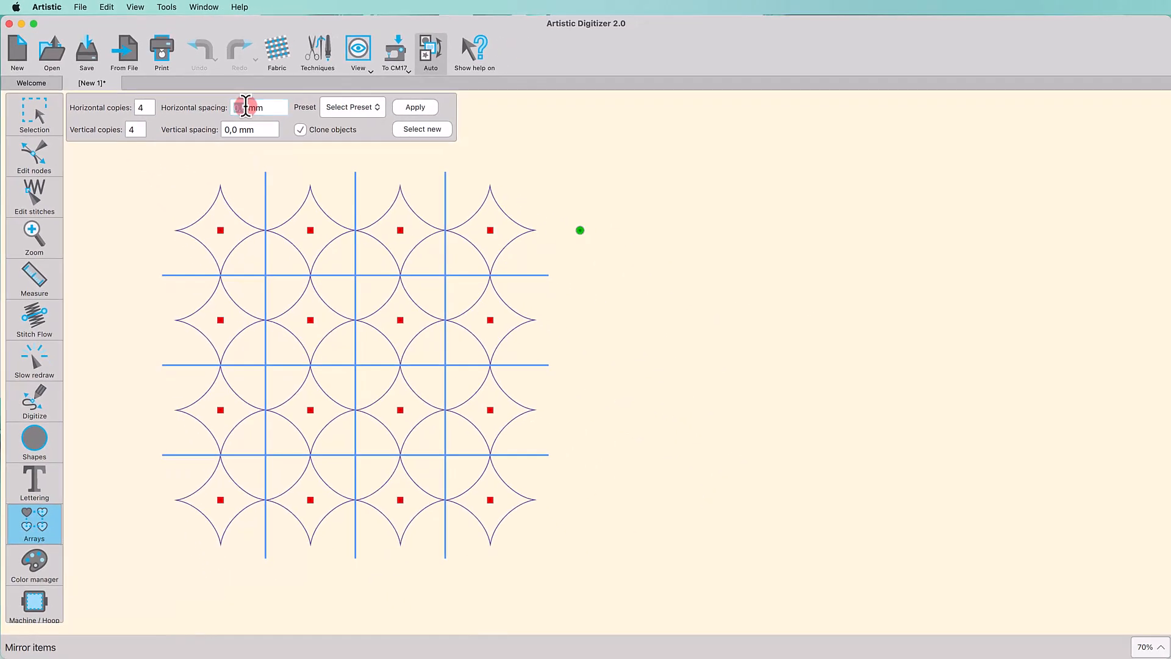
text(10)
key(Return)
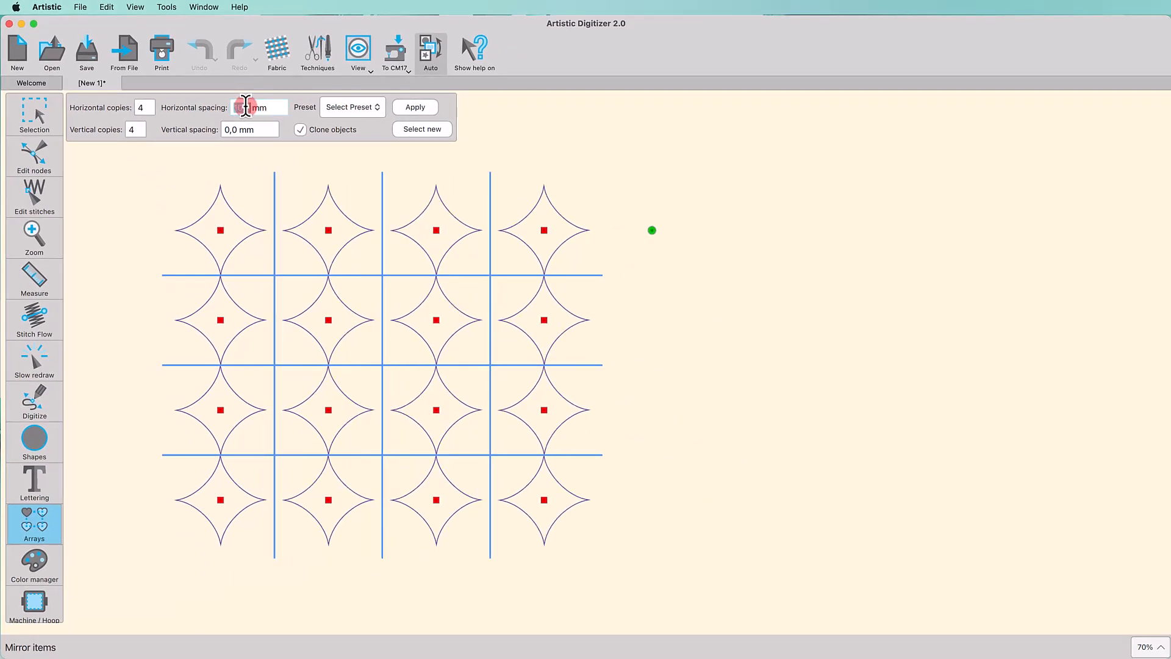
double_click(230, 130)
text(5)
key(Return)
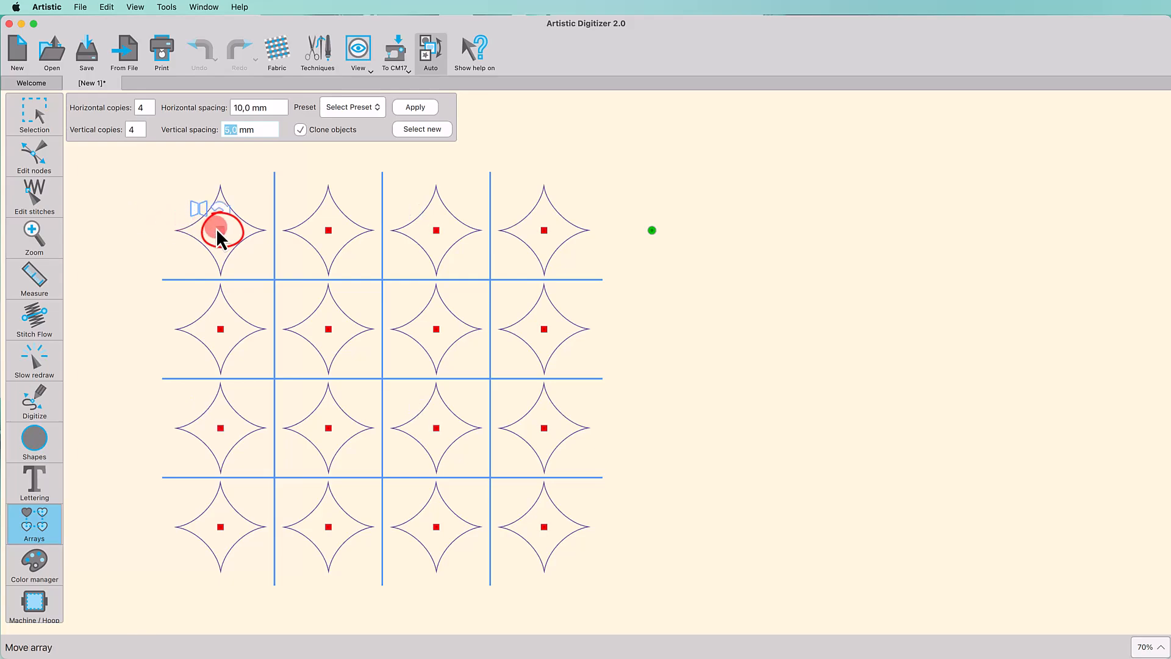
Step: Move the array to the right and slightly up, and widen its spacing to about 32.8 mm horizontally and 6.9 mm vertically
drag(220, 229, 297, 220)
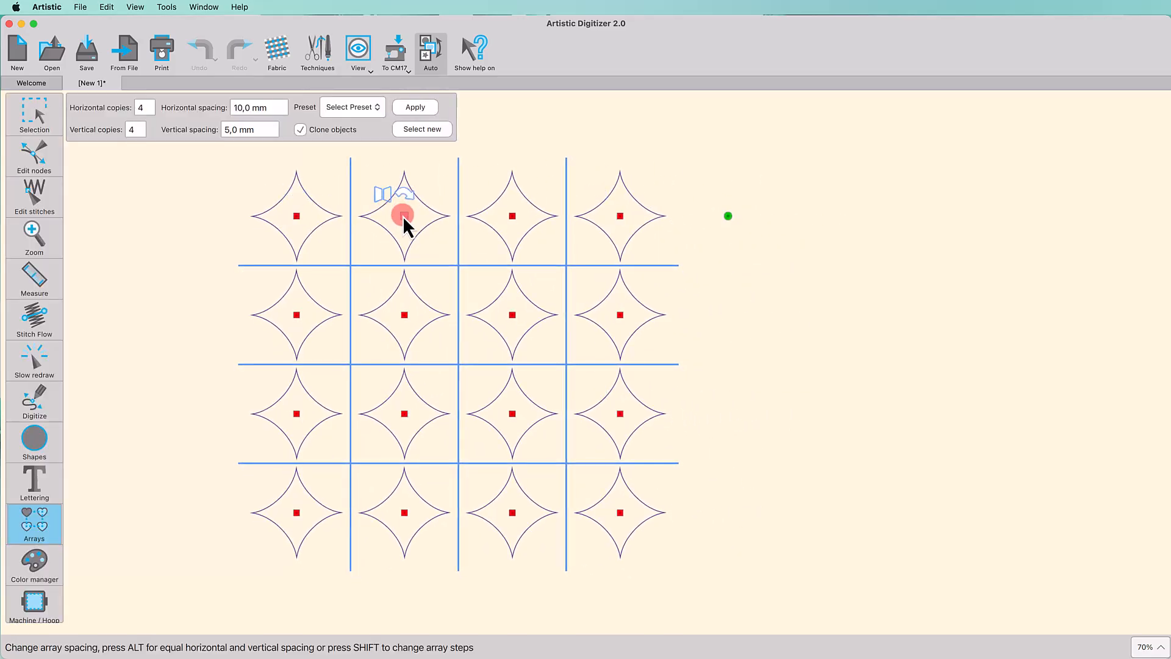
drag(403, 216, 445, 220)
mouse_move(297, 315)
mouse_down()
mouse_move(299, 386)
mouse_move(292, 277)
mouse_move(298, 319)
mouse_up()
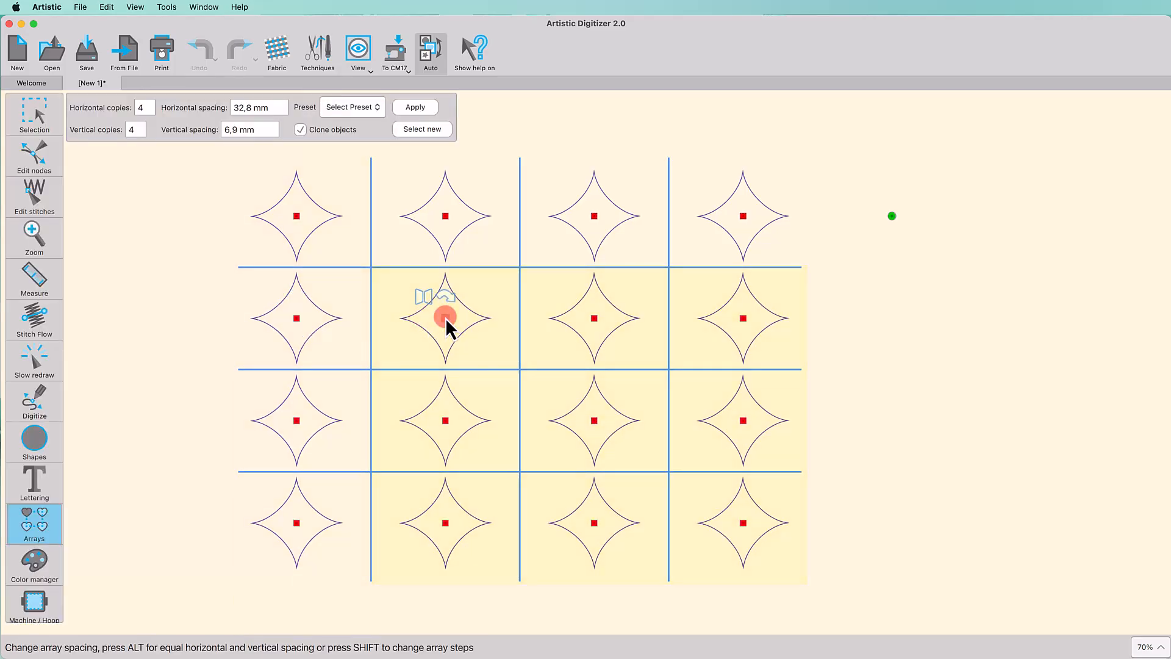
Step: Reduce both array spacings together, ending with equal horizontal and vertical spacing of about -0.9 mm
drag(445, 319, 376, 288)
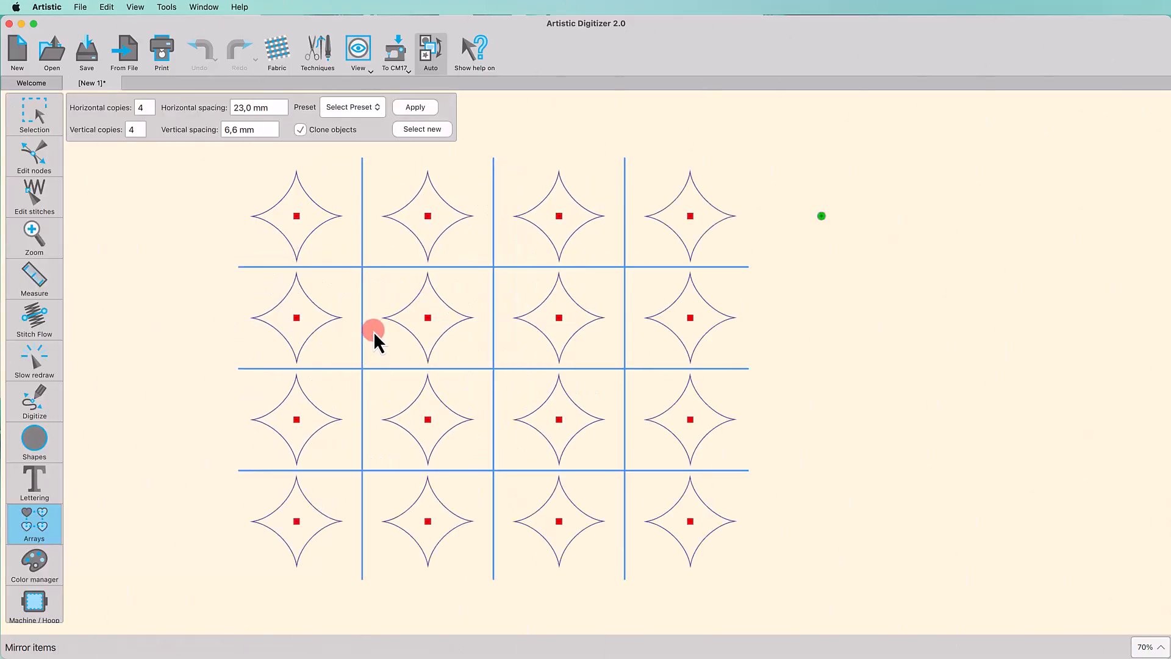
key(alt)
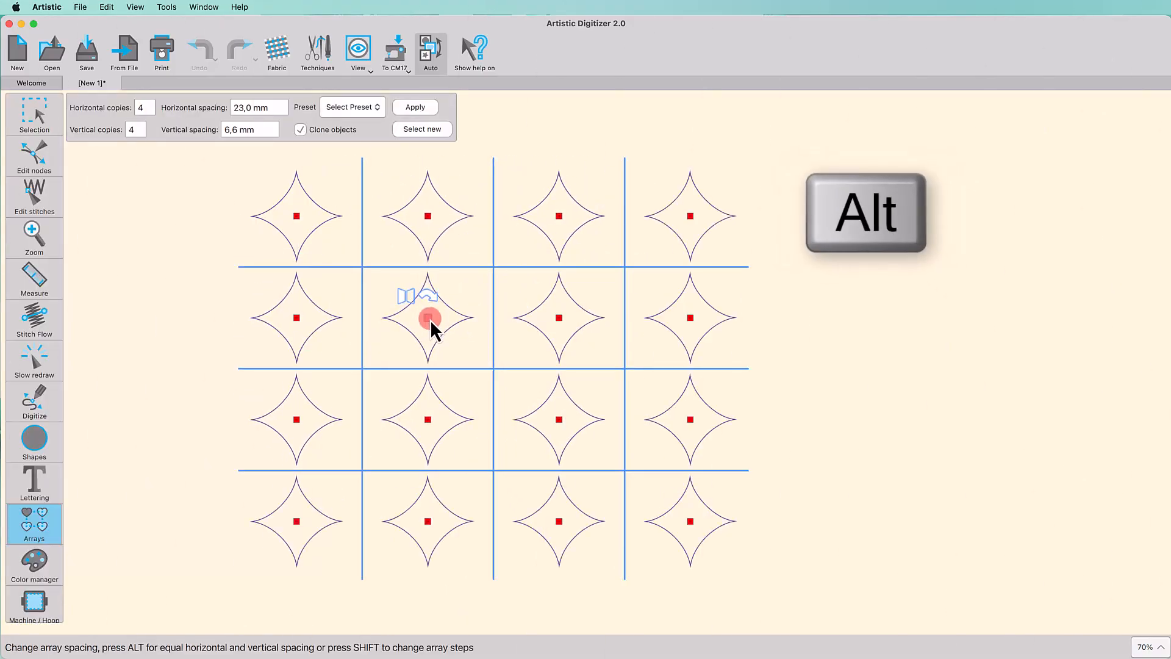
drag(430, 320, 386, 301)
Step: Extend the array on the canvas to 6 horizontal by 4 vertical copies and rotate the whole array slightly
key(shift)
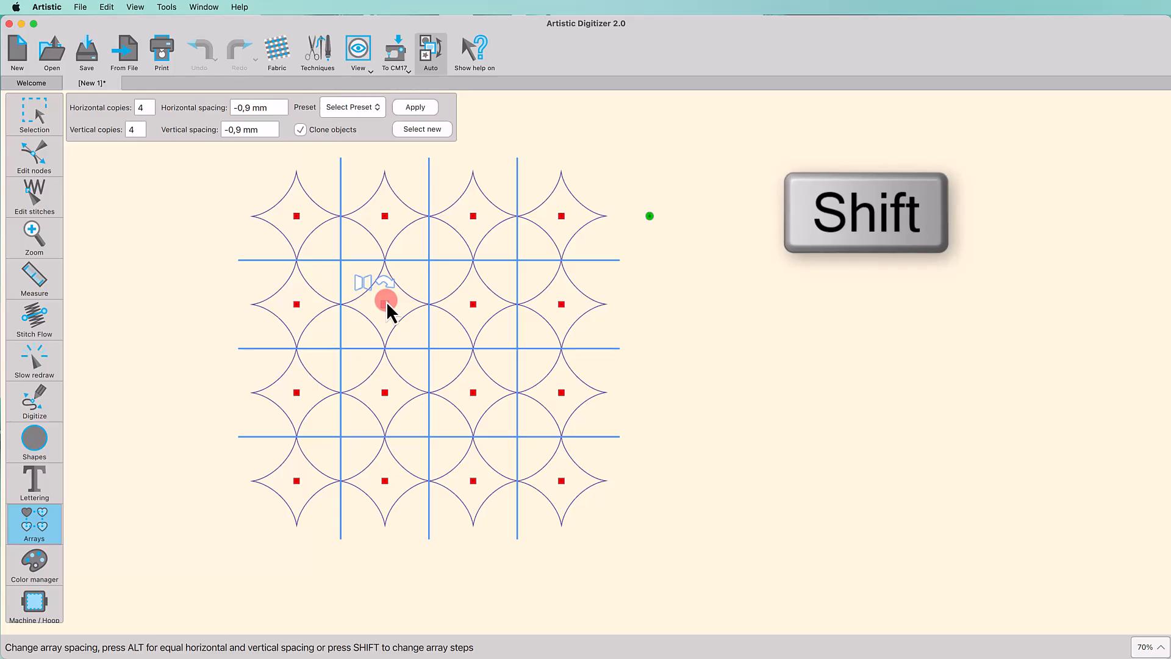
drag(386, 305, 605, 373)
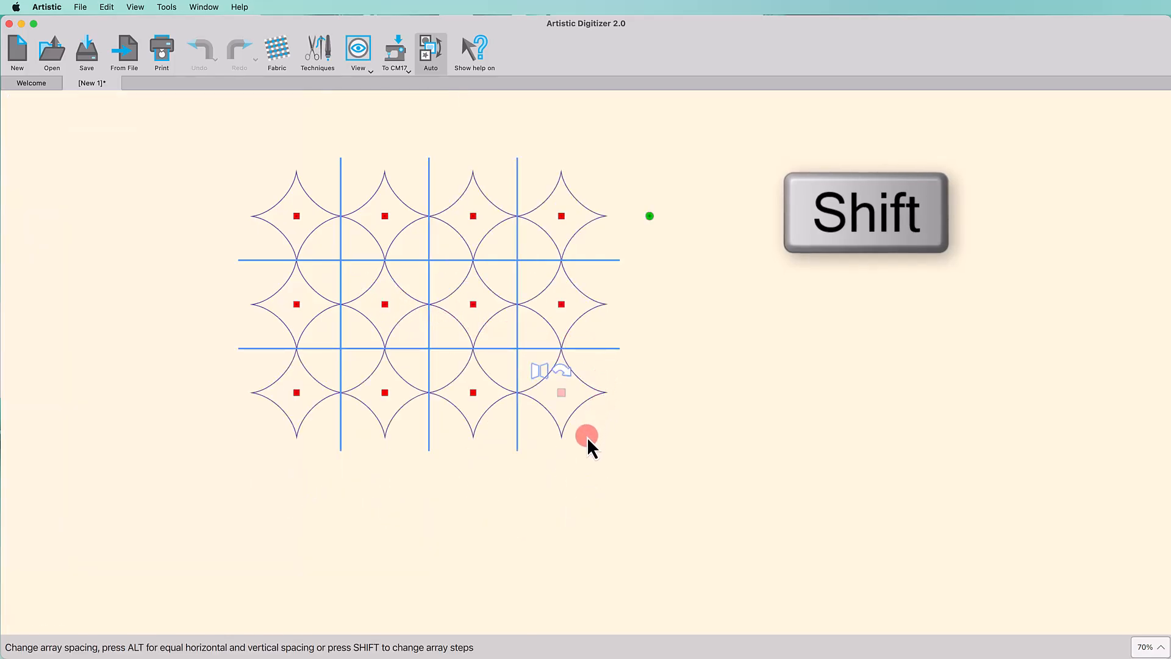
drag(586, 438, 711, 451)
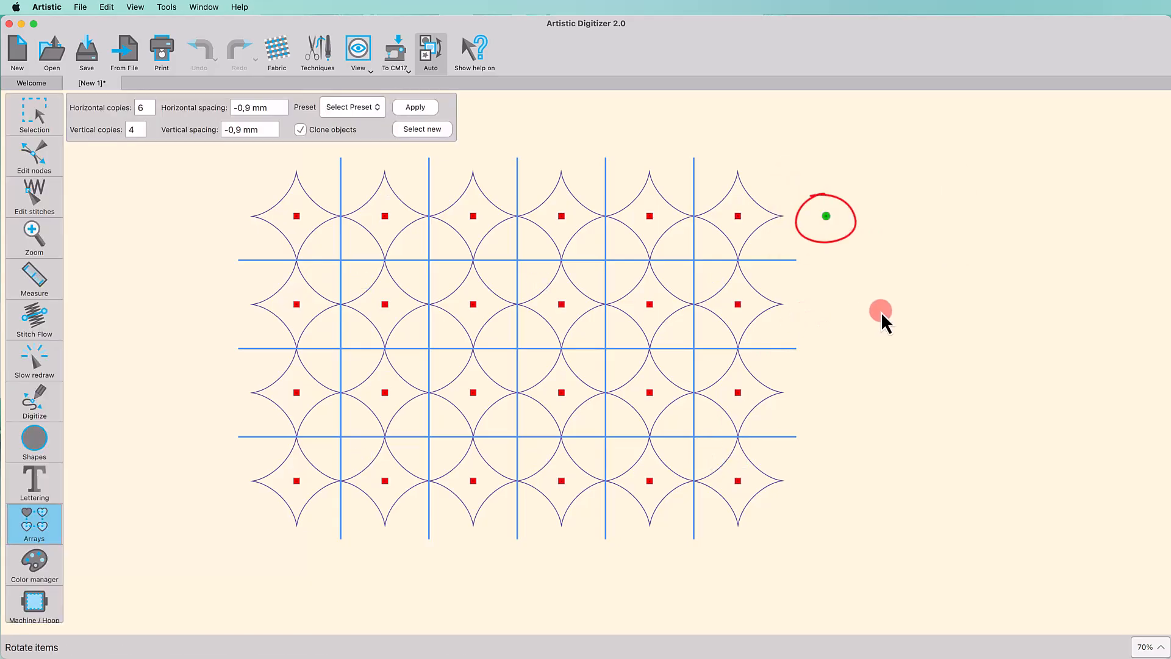
mouse_move(825, 217)
mouse_down()
mouse_move(830, 305)
mouse_move(723, 482)
mouse_move(810, 360)
mouse_move(761, 130)
mouse_move(797, 221)
mouse_up()
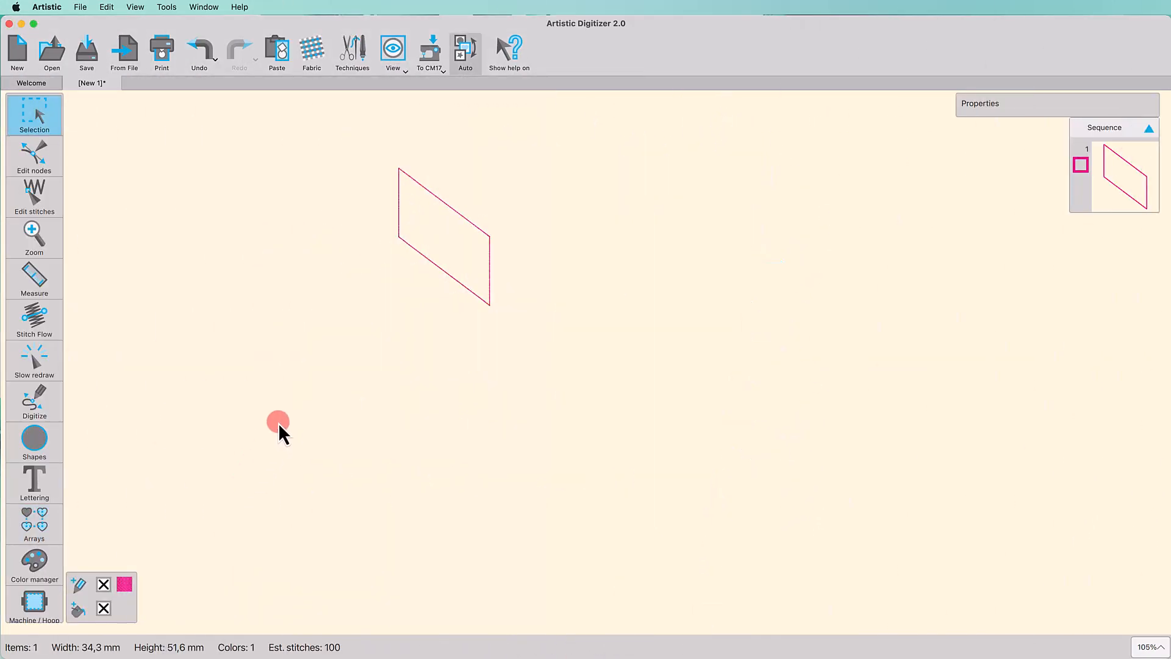
Step: Create a 3 by 3 rectangular array from the pink parallelogram and rotate its four corner copies by 180 degrees
click(436, 269)
click(42, 531)
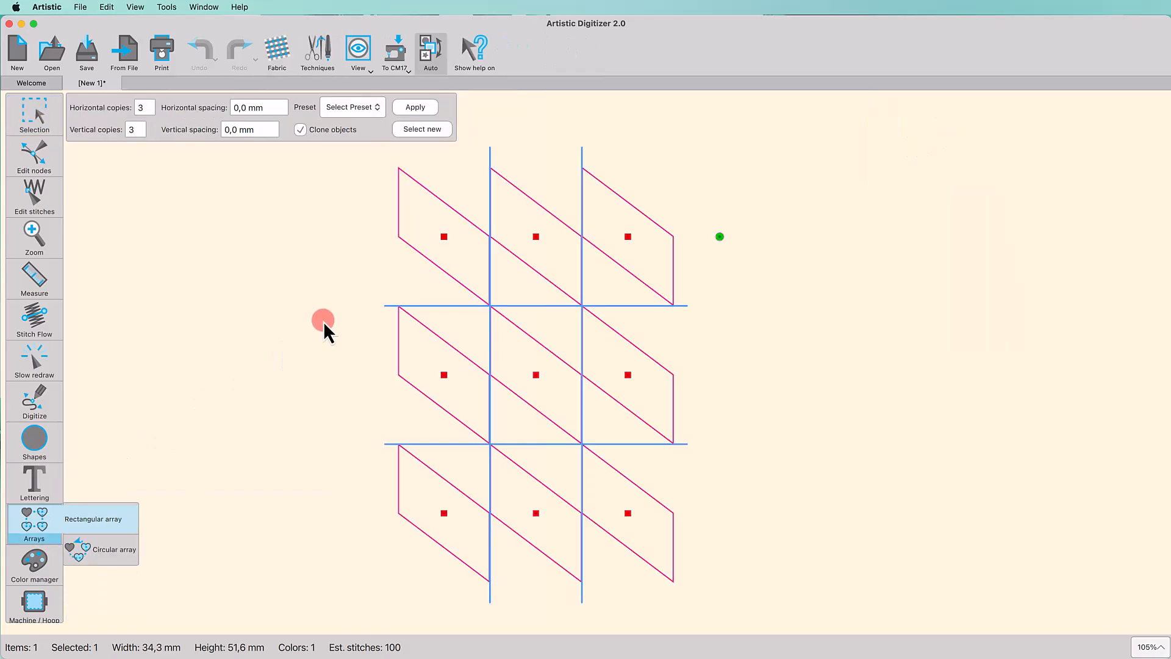
click(447, 216)
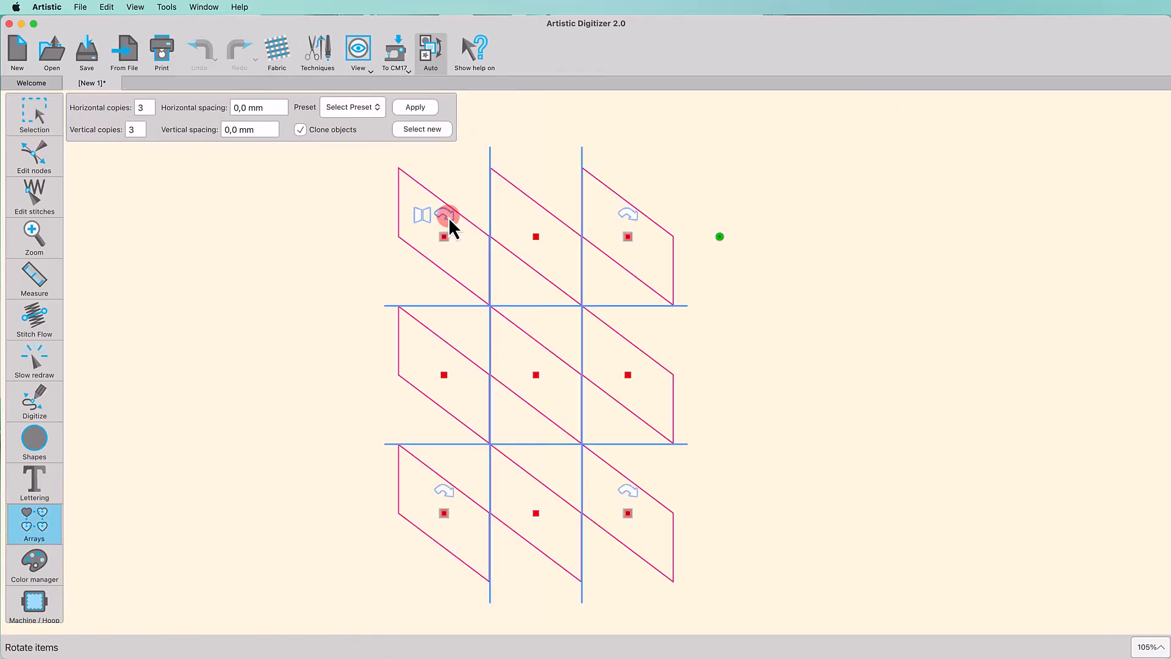
click(432, 217)
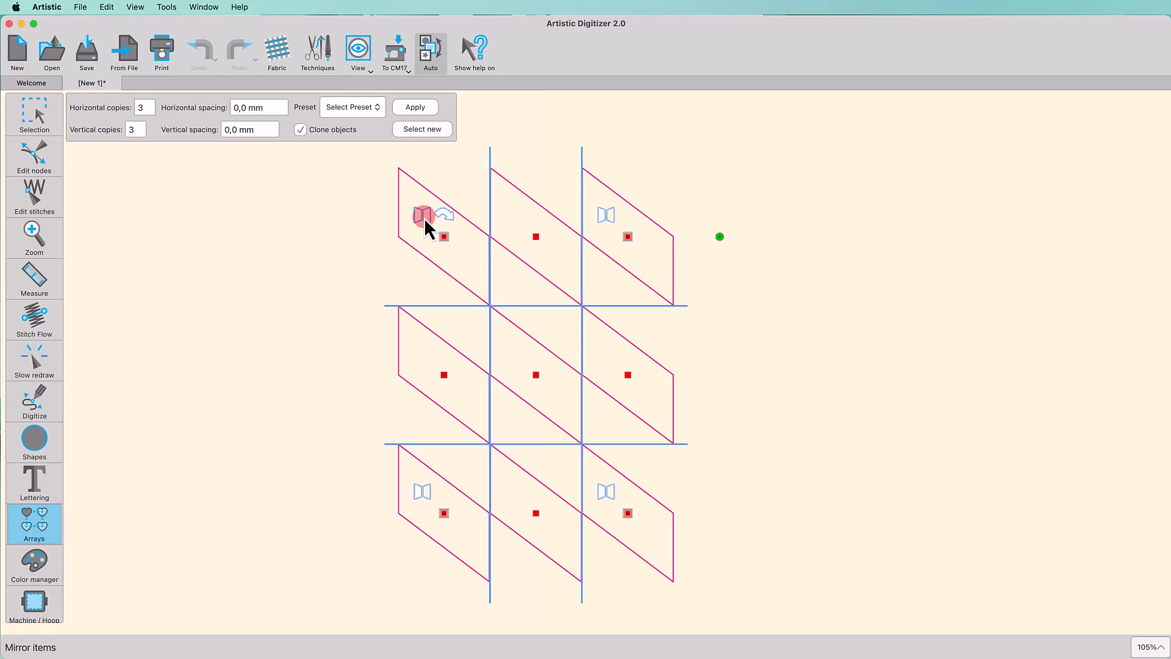
click(447, 216)
click(450, 216)
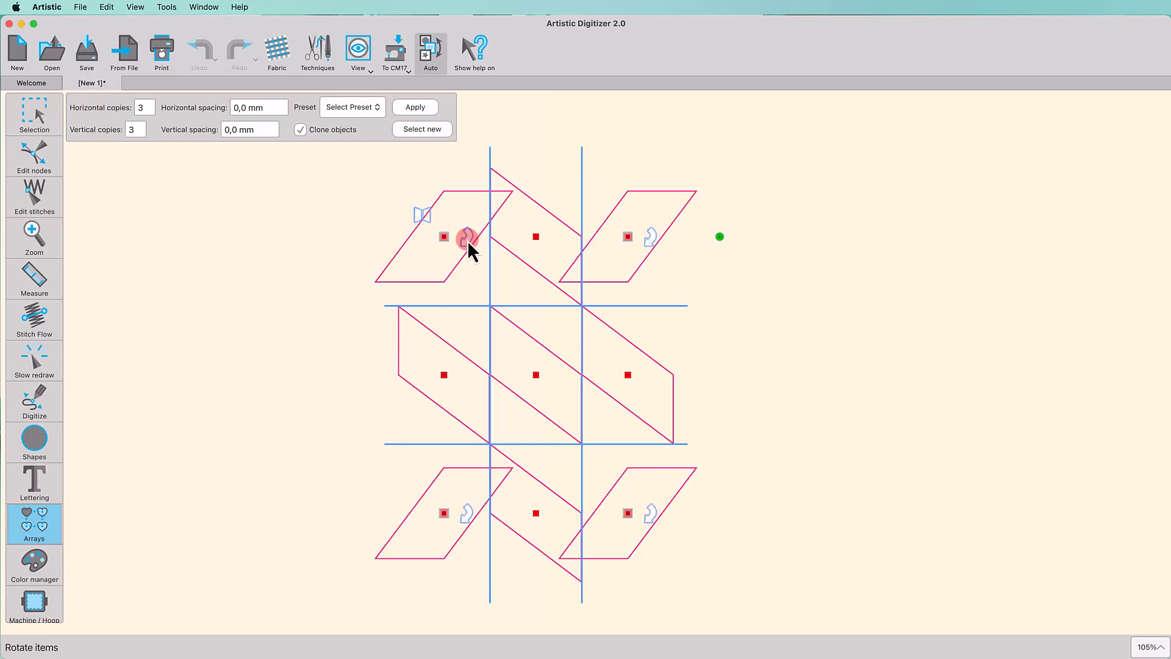
click(467, 240)
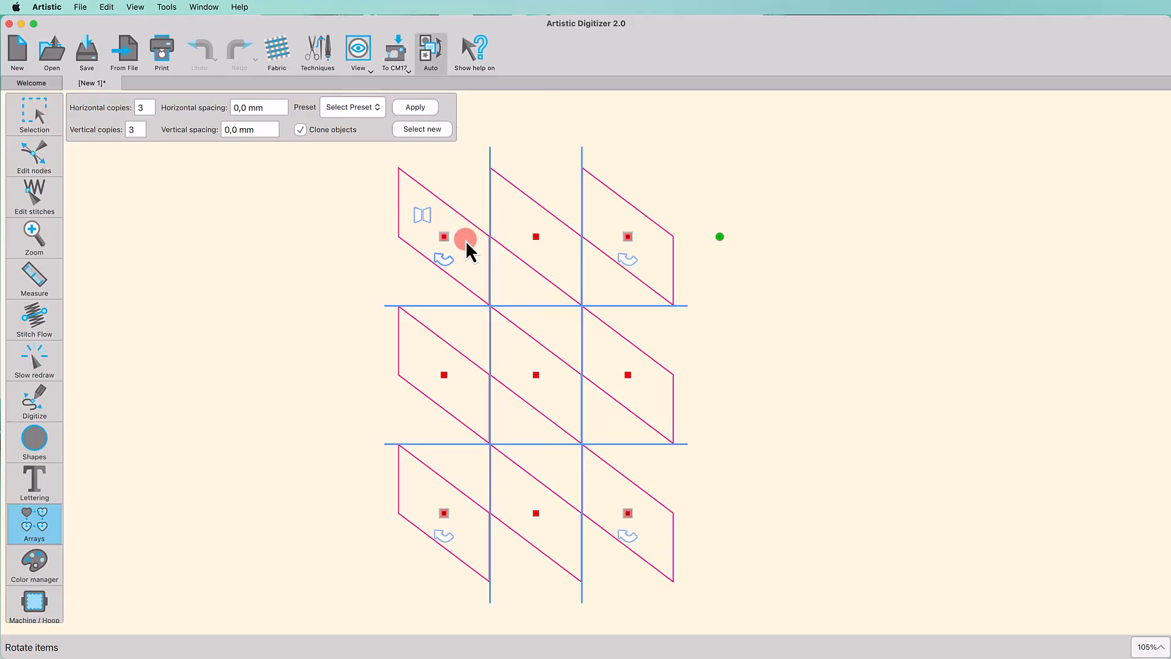
Step: Mirror the four corner copies and the centre copy of the parallelogram array, and apply the array
click(418, 217)
click(419, 217)
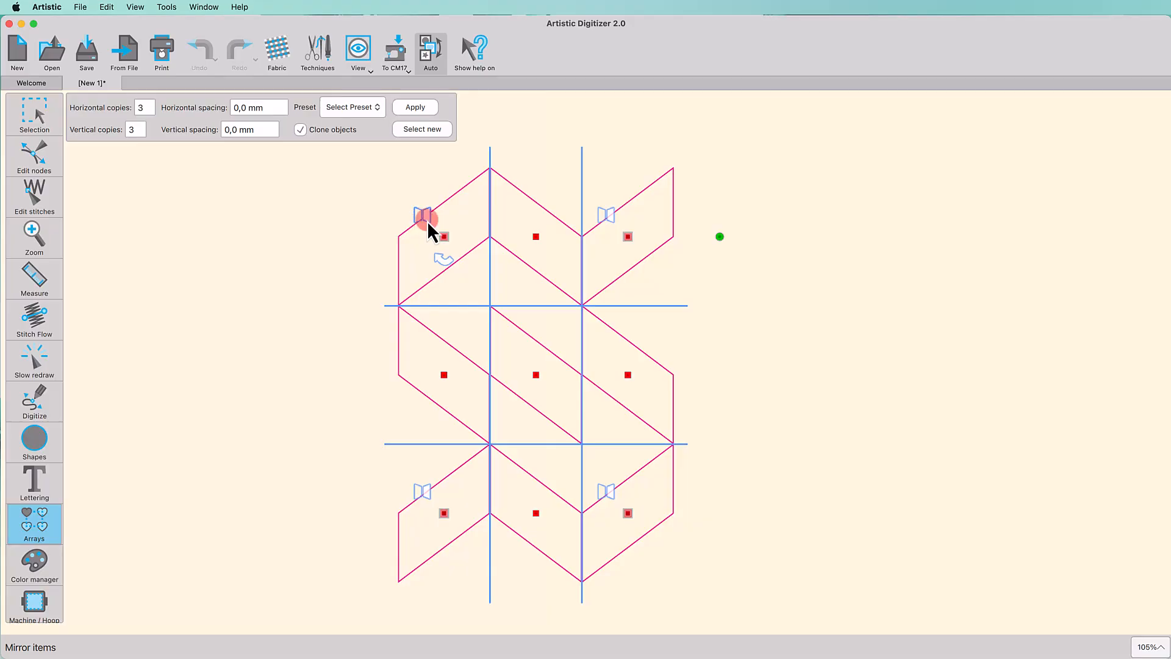
click(512, 354)
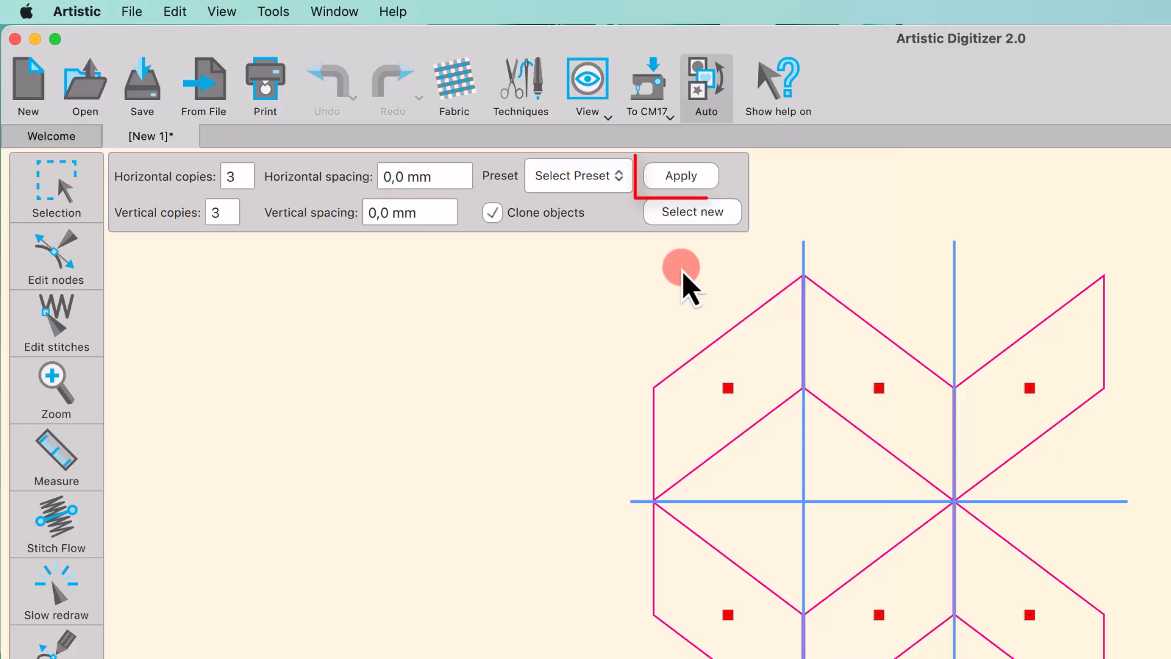
click(693, 176)
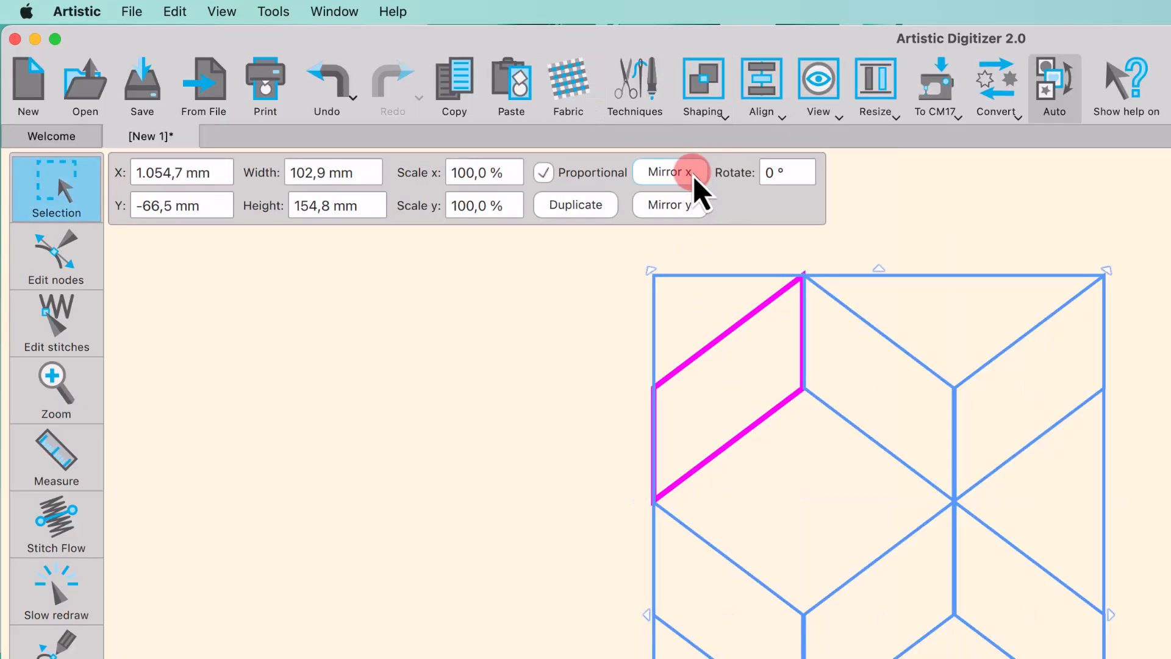
click(500, 446)
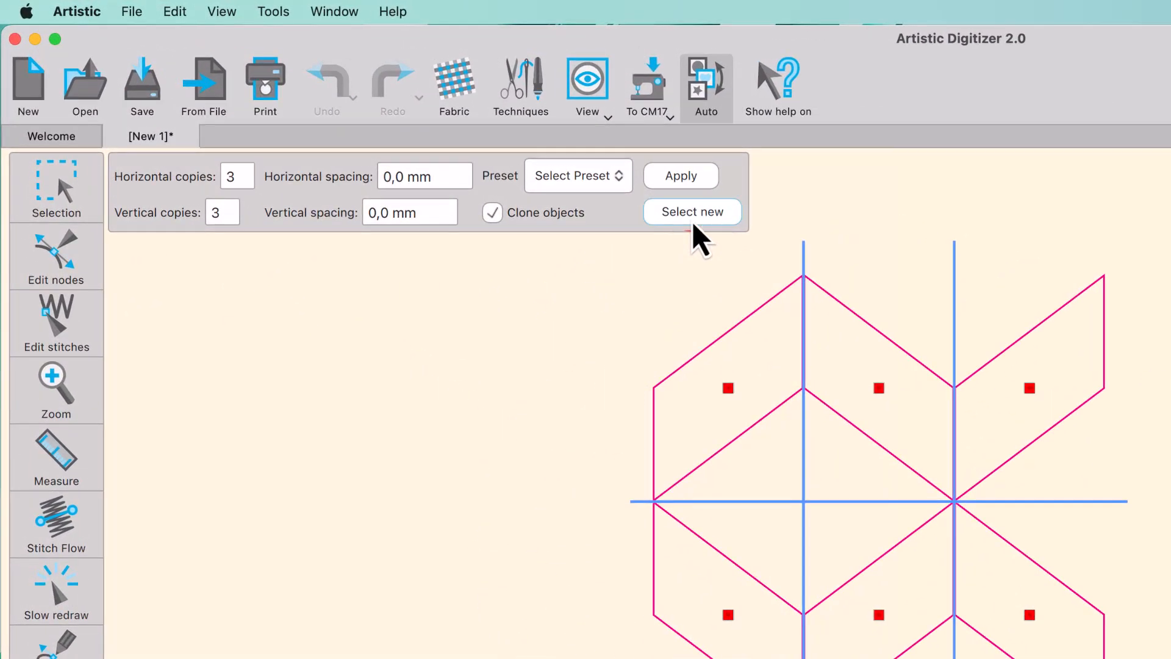
click(642, 280)
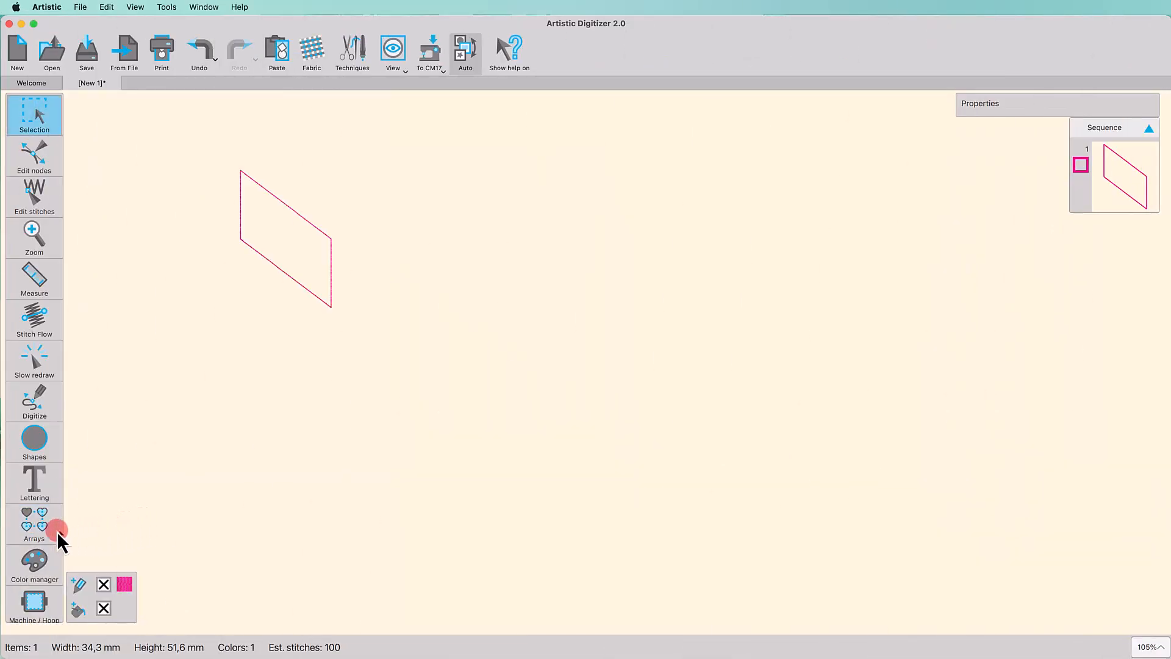
Step: Create a rectangular array from the single parallelogram using the Mirror Horizontal preset
click(57, 532)
click(62, 519)
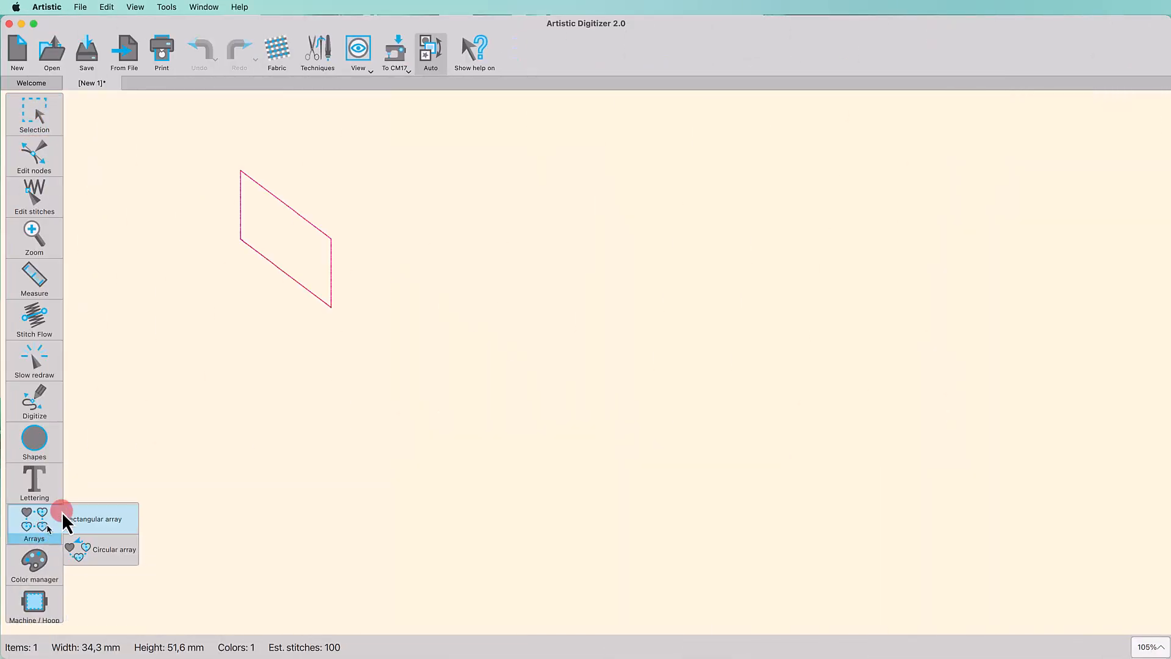
click(288, 277)
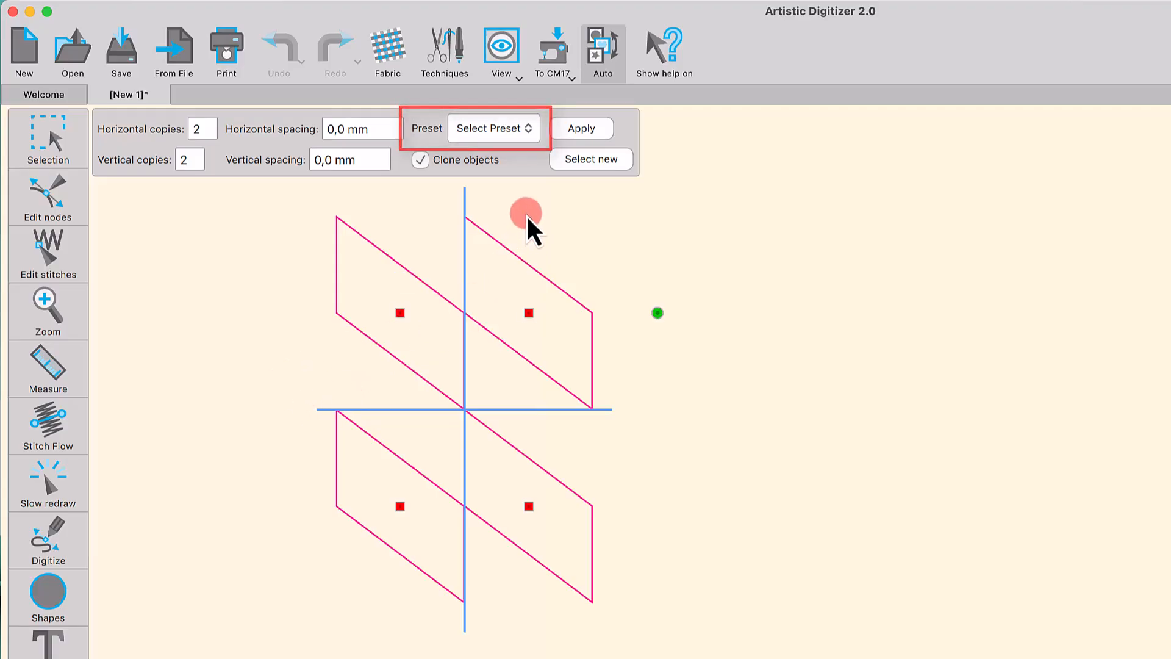
click(530, 128)
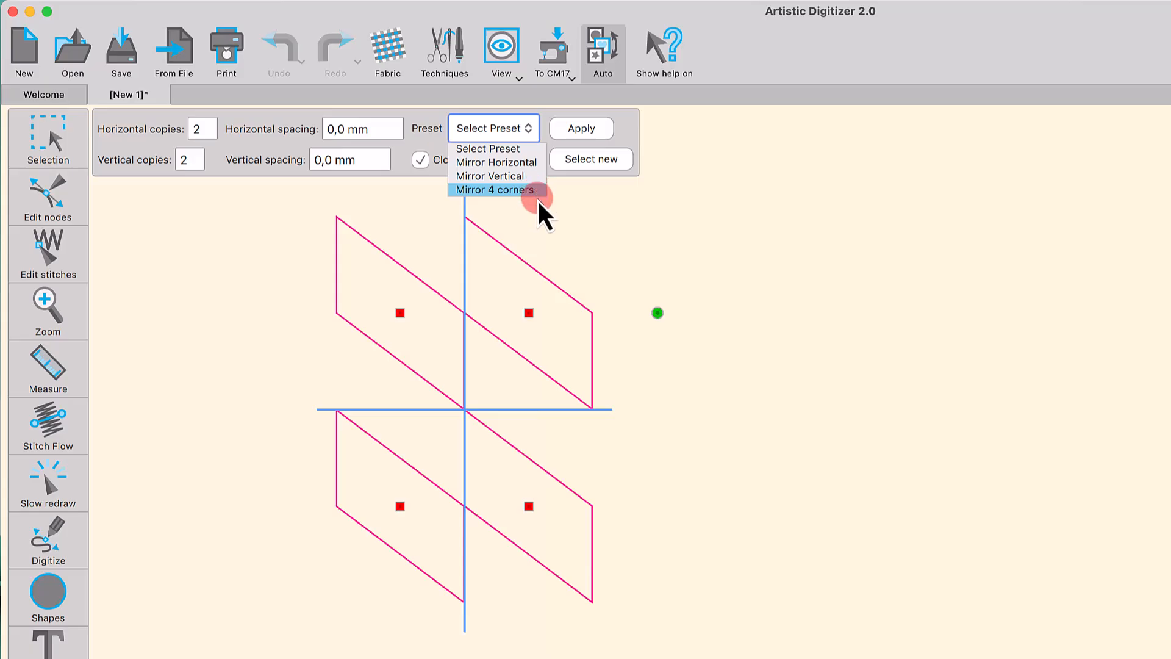
click(535, 166)
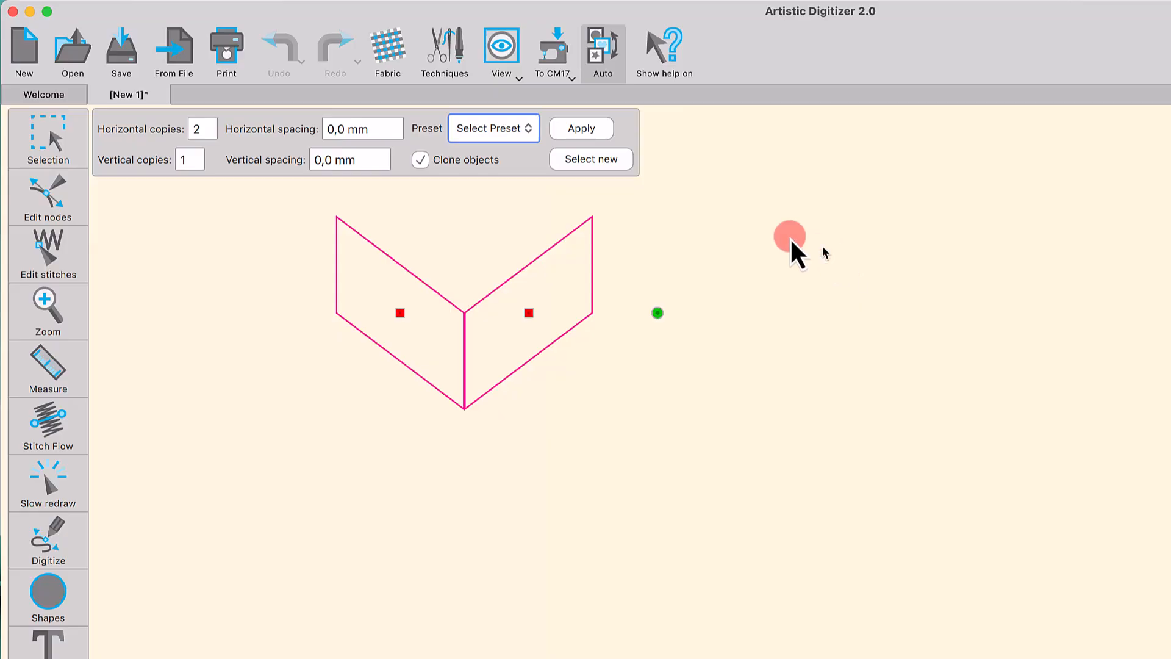
Step: Try the Mirror Vertical preset on the parallelogram array, and finish with the Mirror 4 corners preset
click(503, 130)
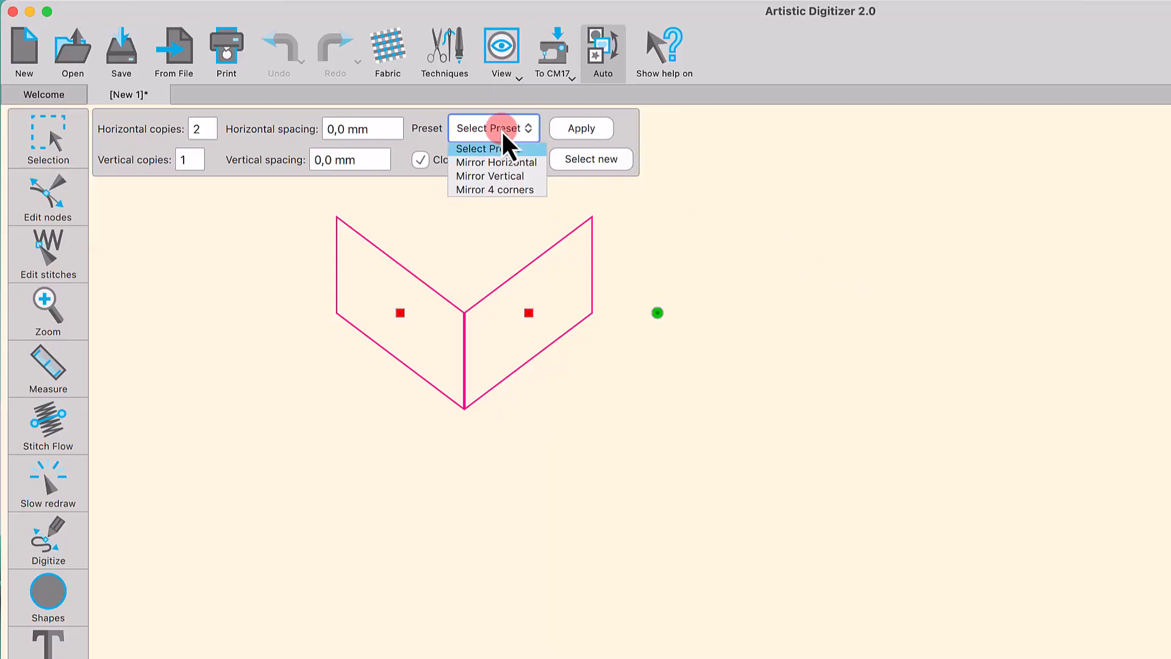
click(514, 177)
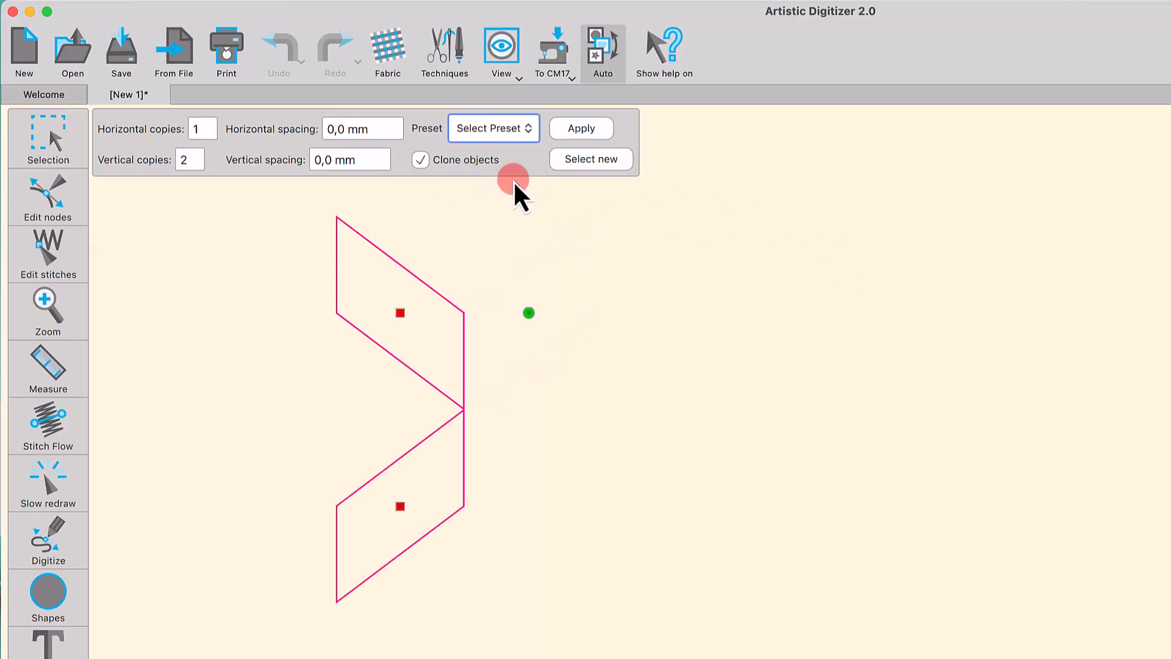
click(517, 136)
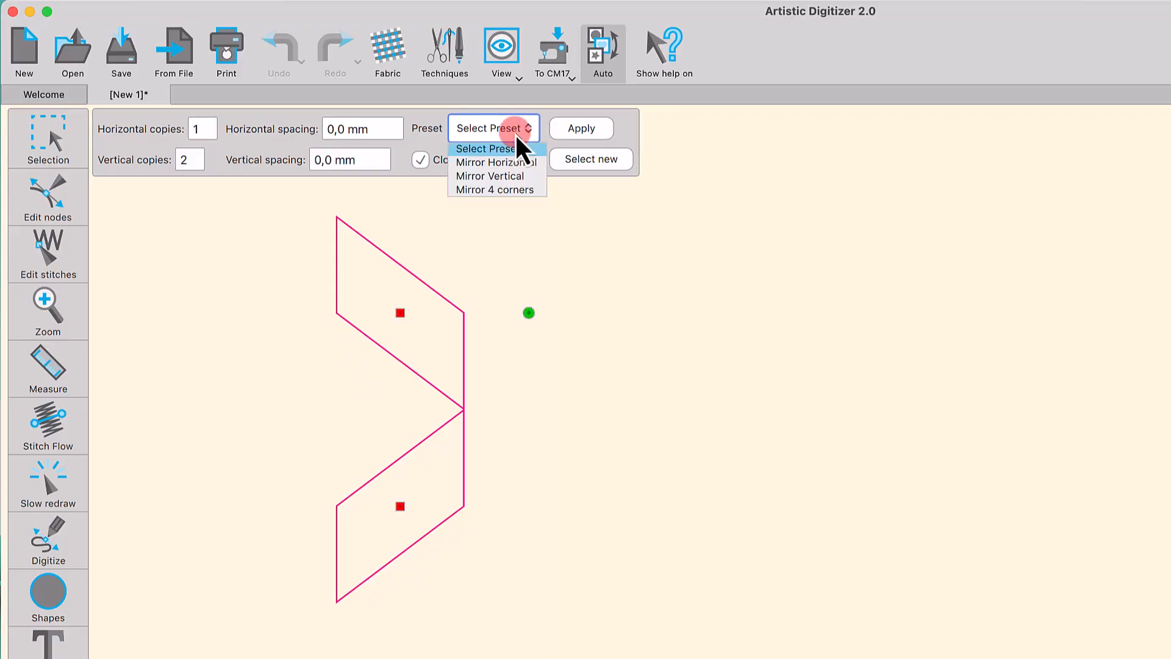
click(534, 190)
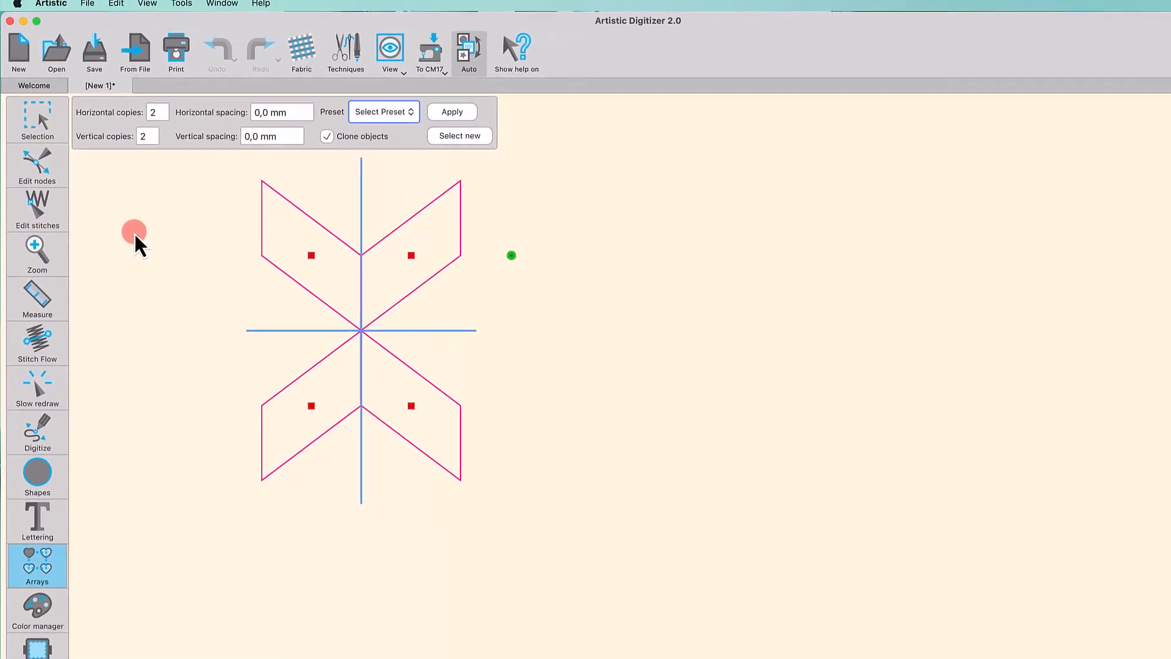
Step: Set the mirrored parallelogram array to 6 horizontal and 3 vertical copies, apply it, and deselect the result
click(144, 109)
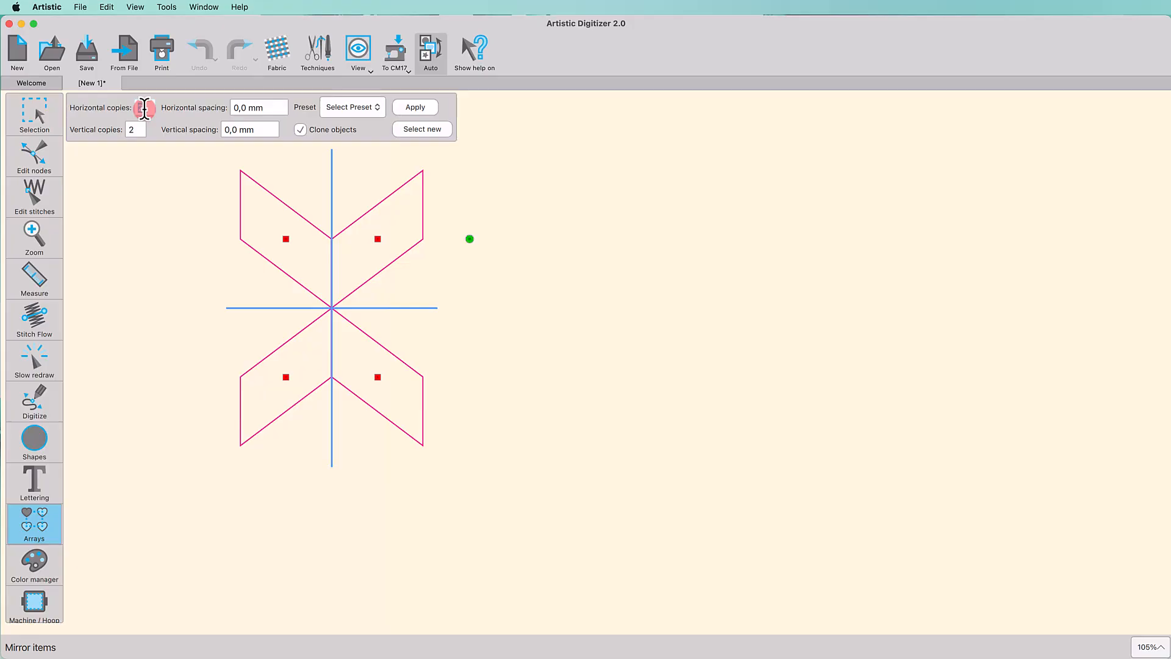
text(6)
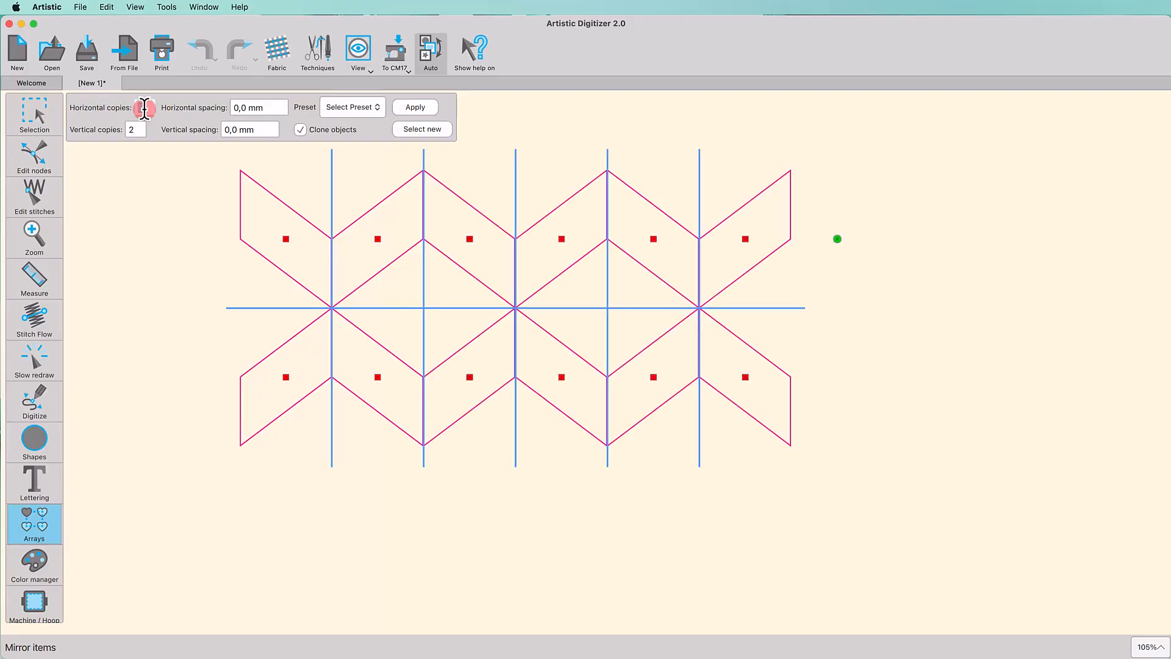
click(138, 129)
text(3)
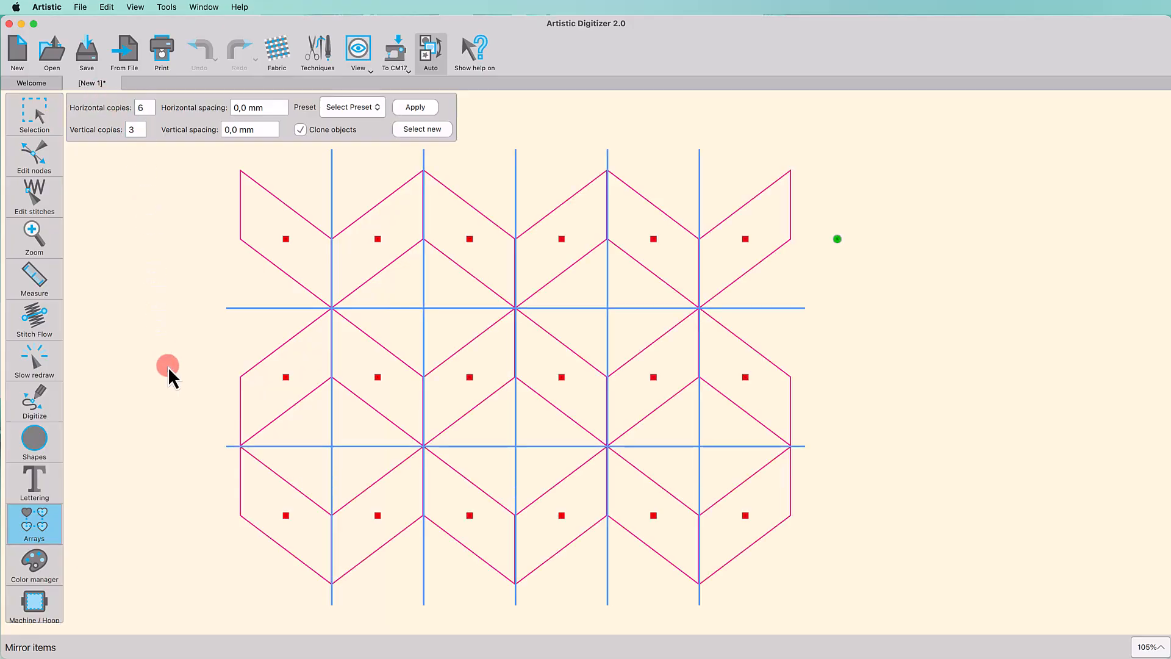
click(417, 107)
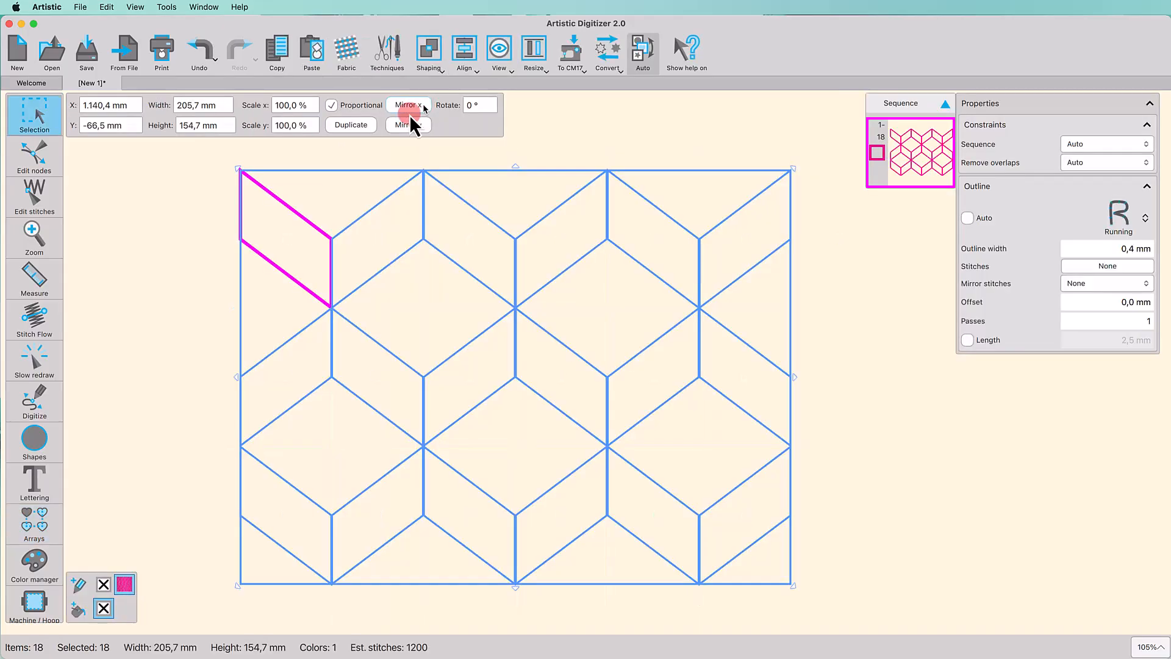
click(205, 276)
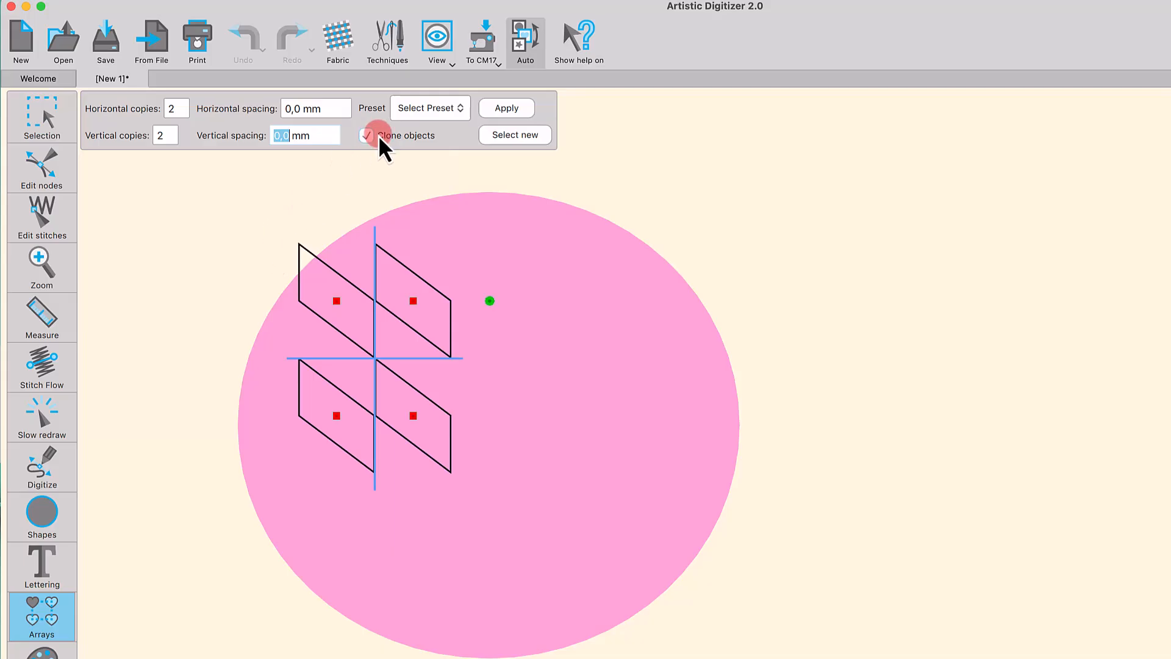
Step: Fit the black parallelogram array to the round pink work area with the Align to work area preset
click(413, 113)
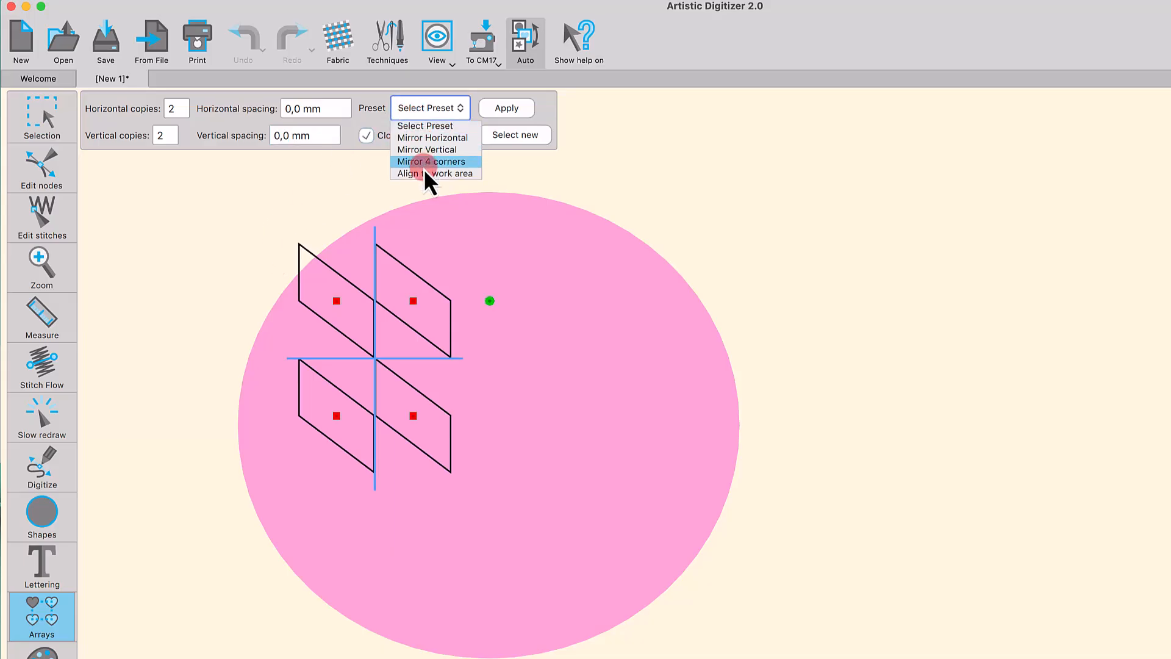
click(425, 174)
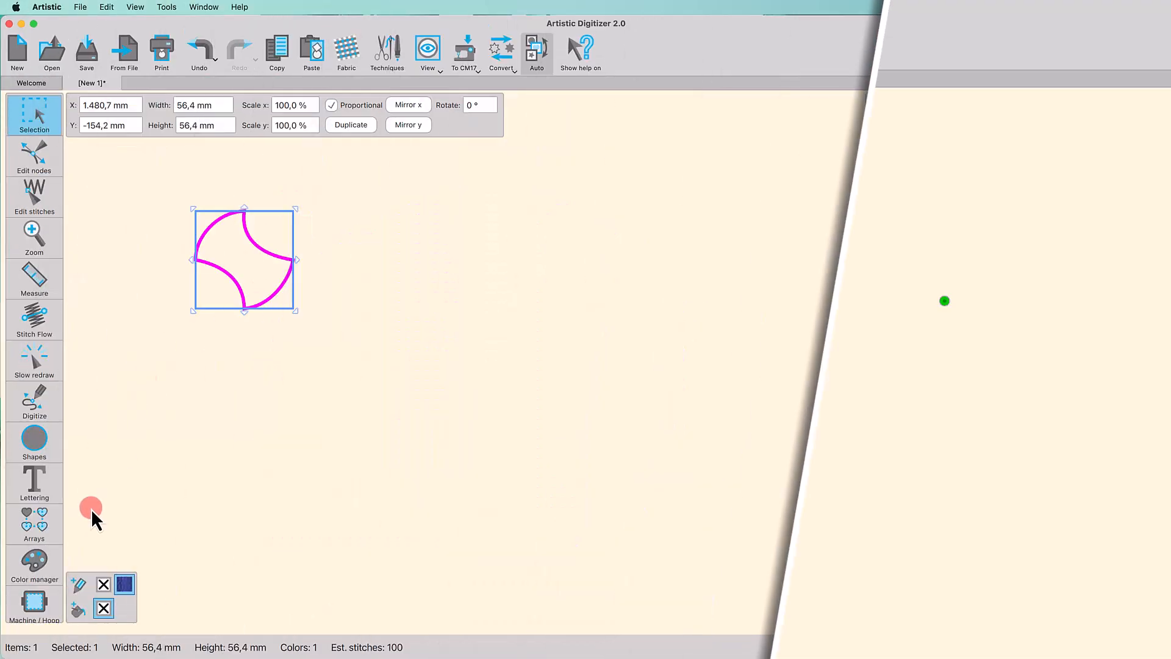
Step: Create a 6 by 3 rectangular array from the curved tile with Clone objects enabled, apply it, and deselect the result
click(39, 522)
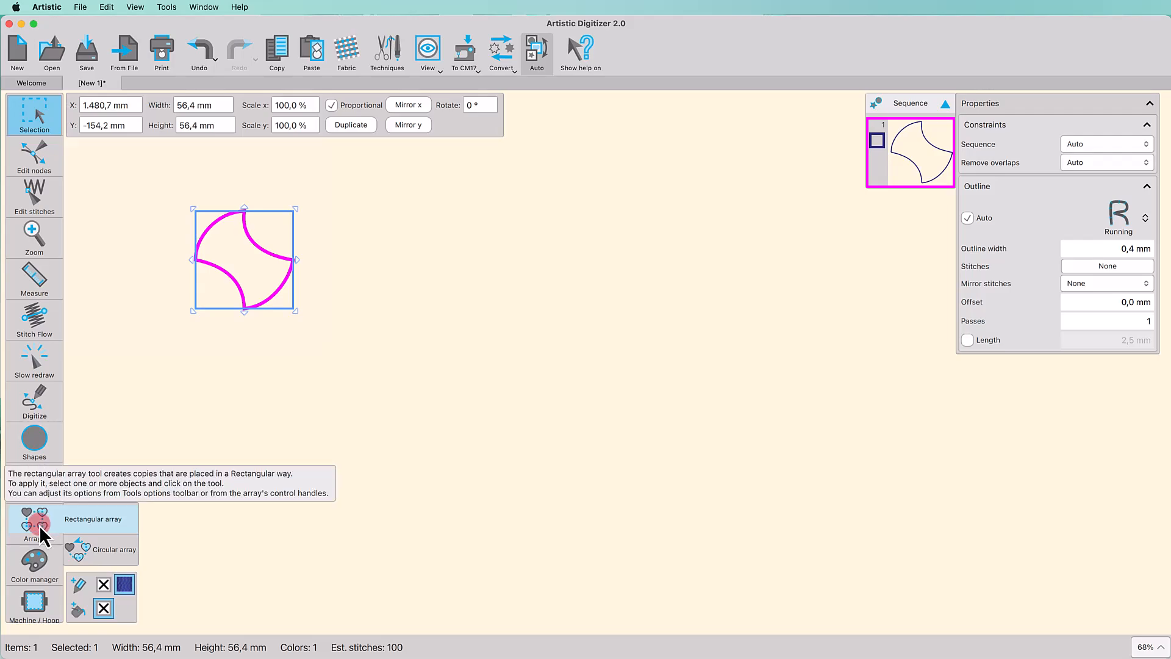
click(39, 525)
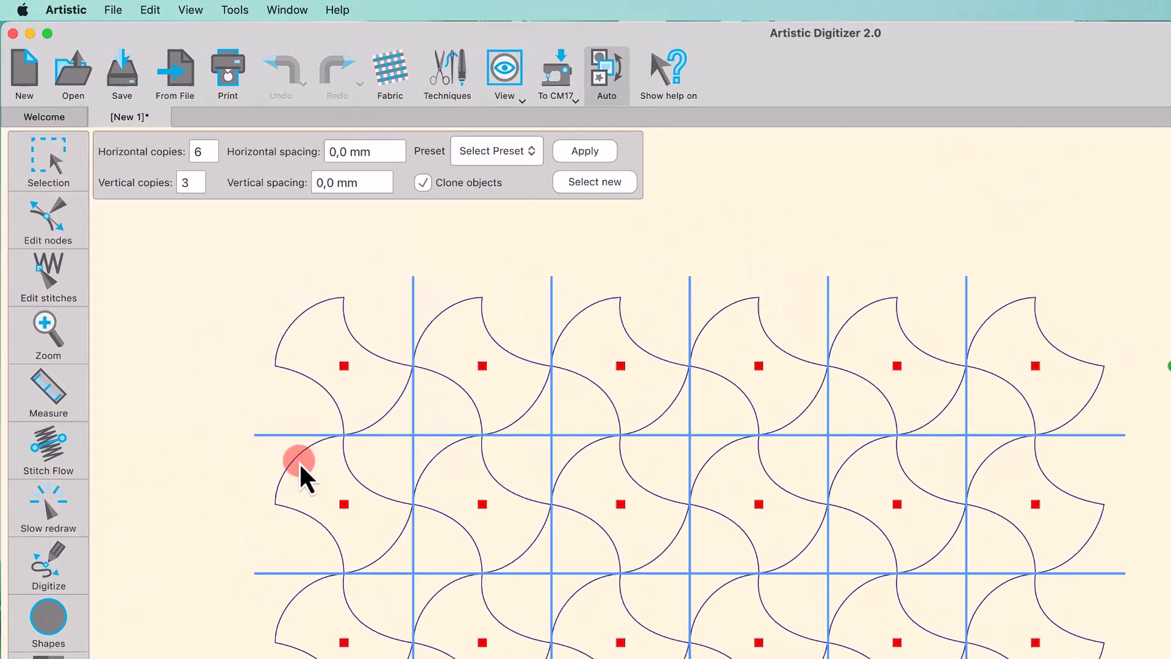
click(470, 202)
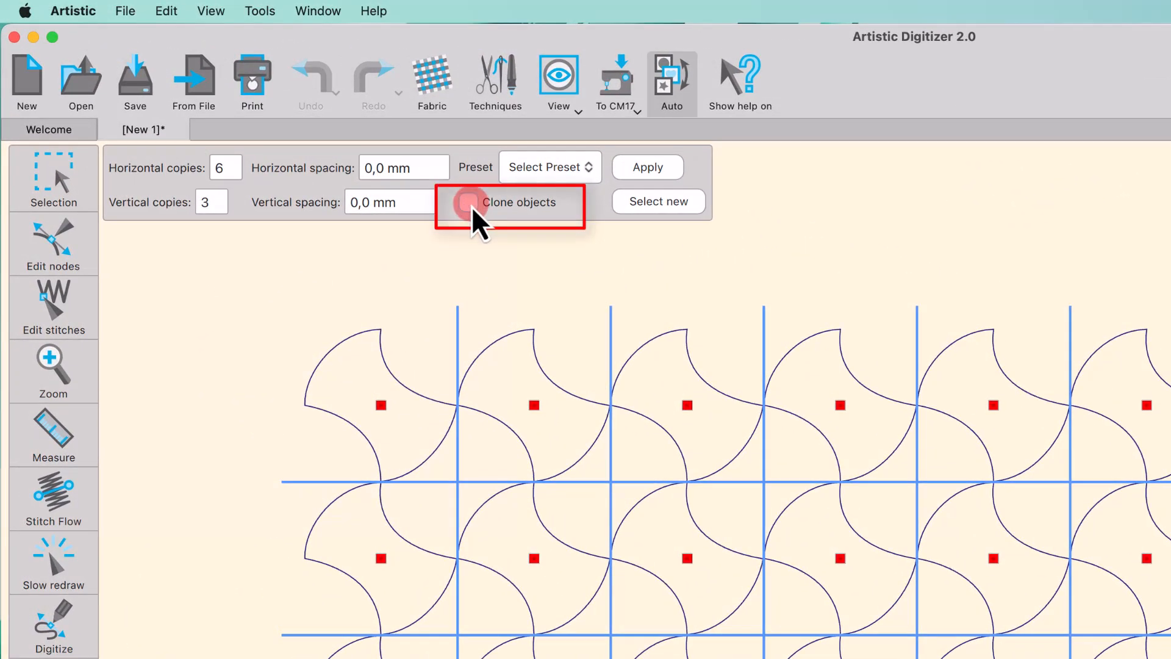
click(467, 202)
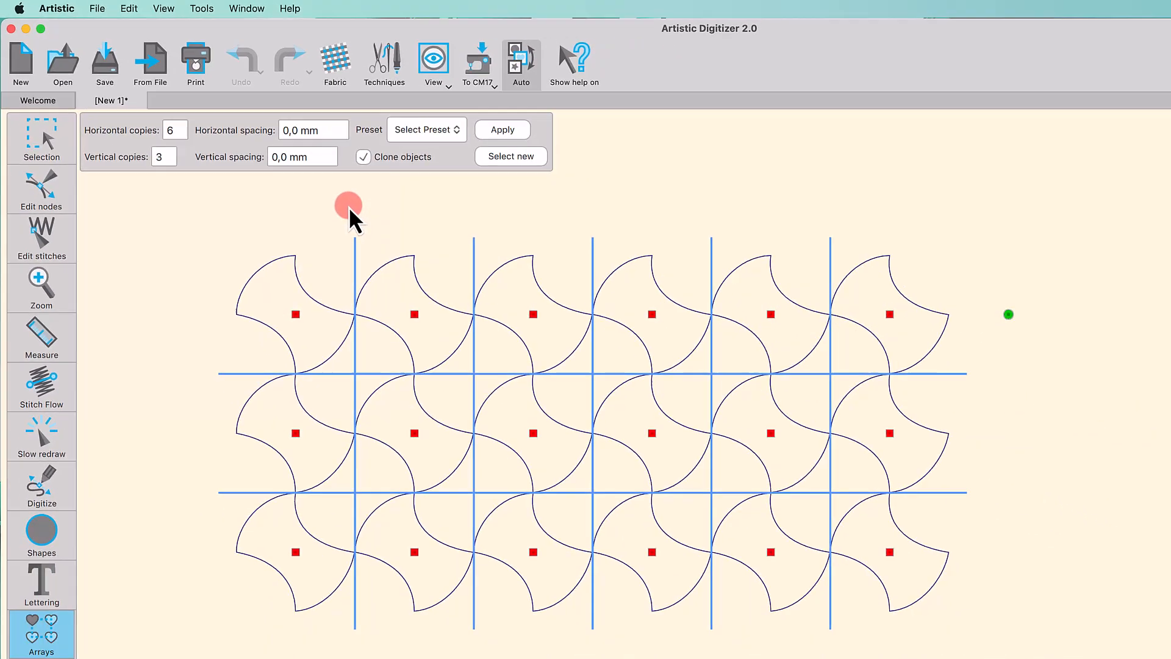
click(501, 130)
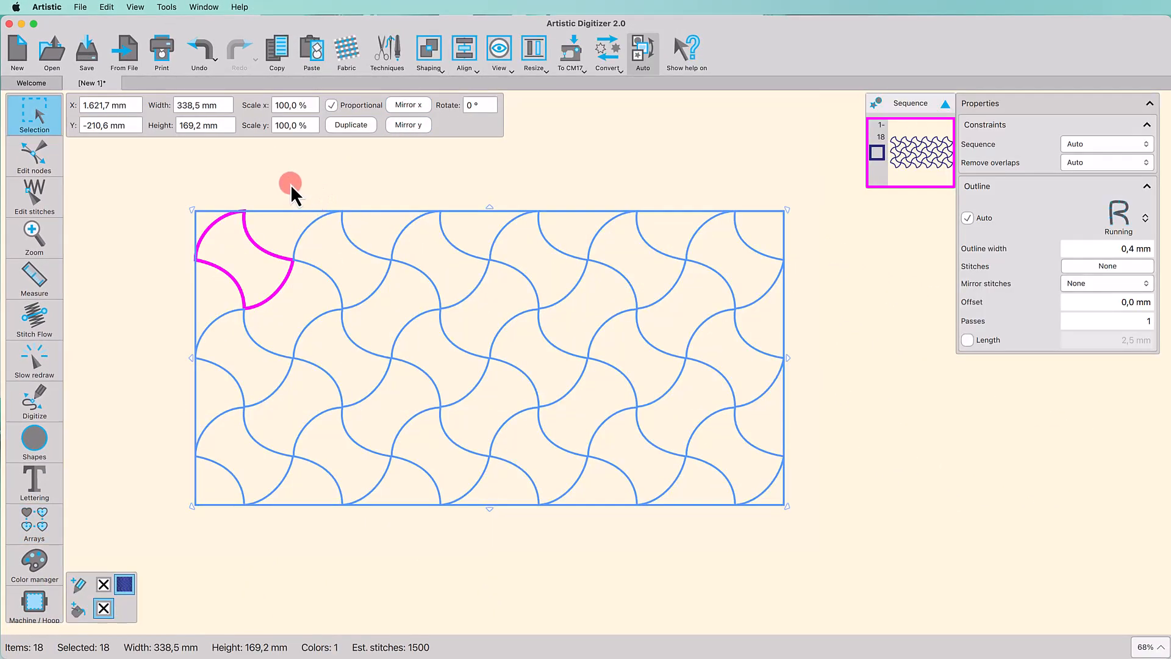
click(253, 183)
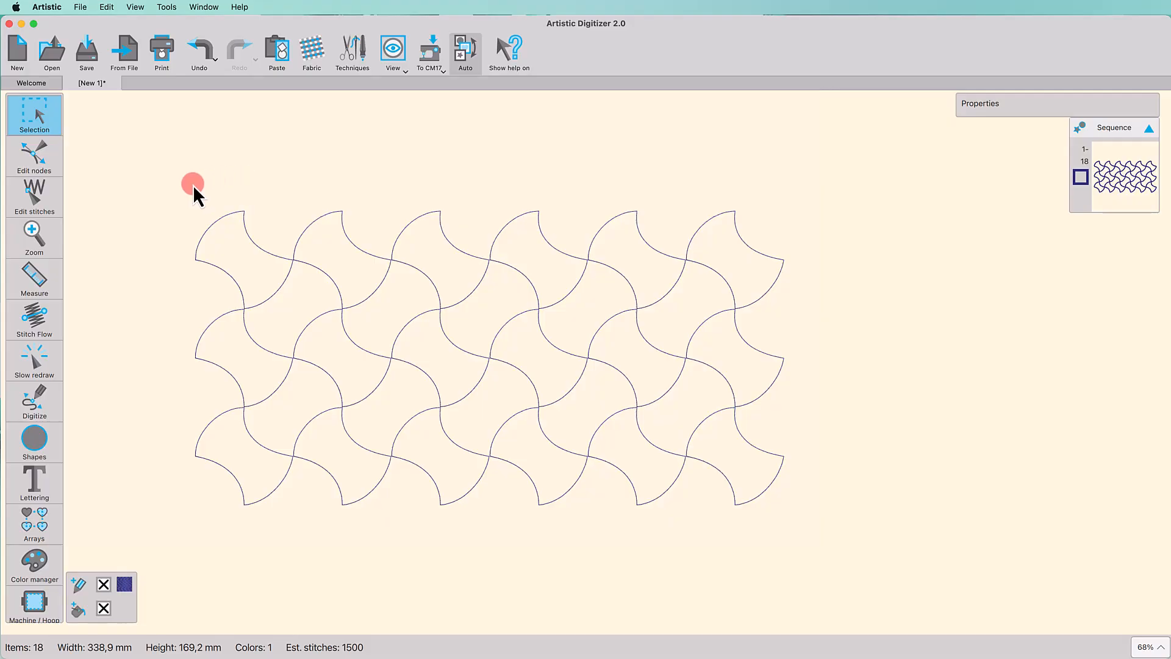
Step: Reshape the curved edges of the first cloned tile by node editing, so that all its clones follow
click(55, 171)
click(262, 249)
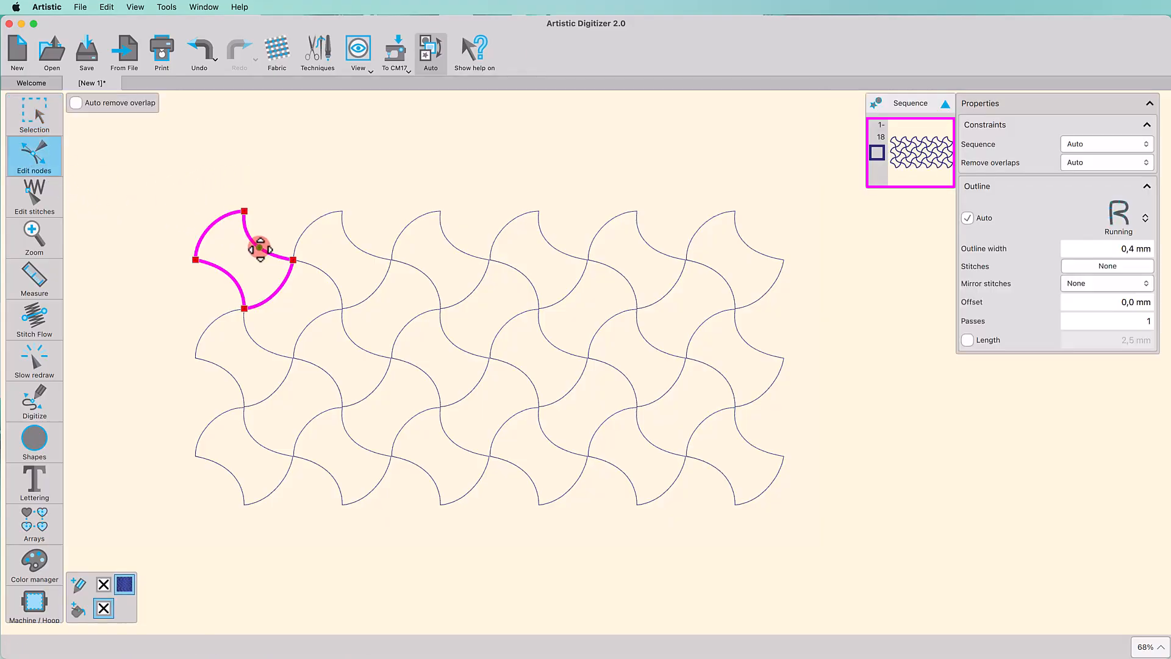
drag(260, 248, 296, 317)
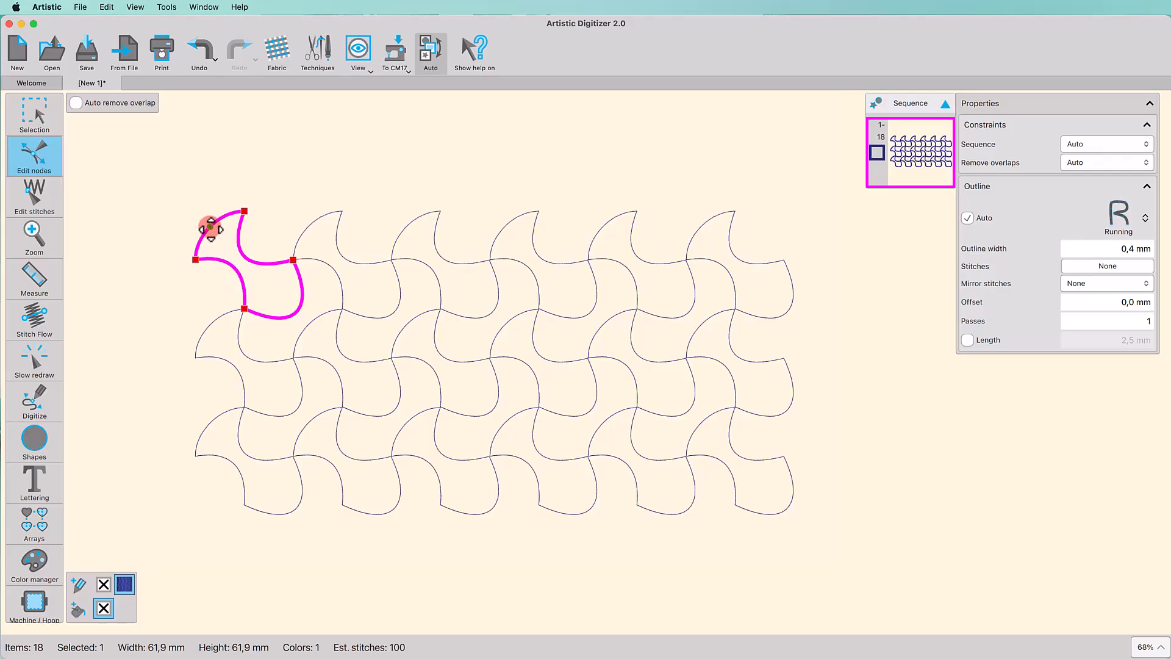
drag(211, 229, 181, 202)
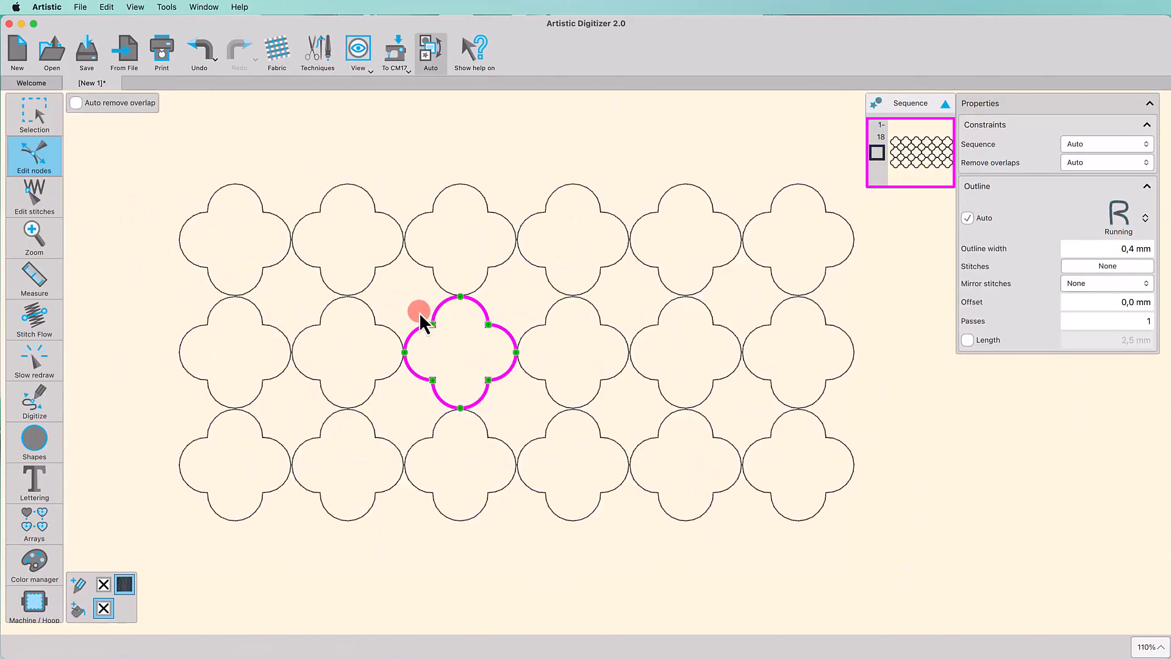
Step: Select the four inner corner nodes of the cloned four-lobed shape and scale them outward together from the shape's centre
drag(419, 312, 503, 393)
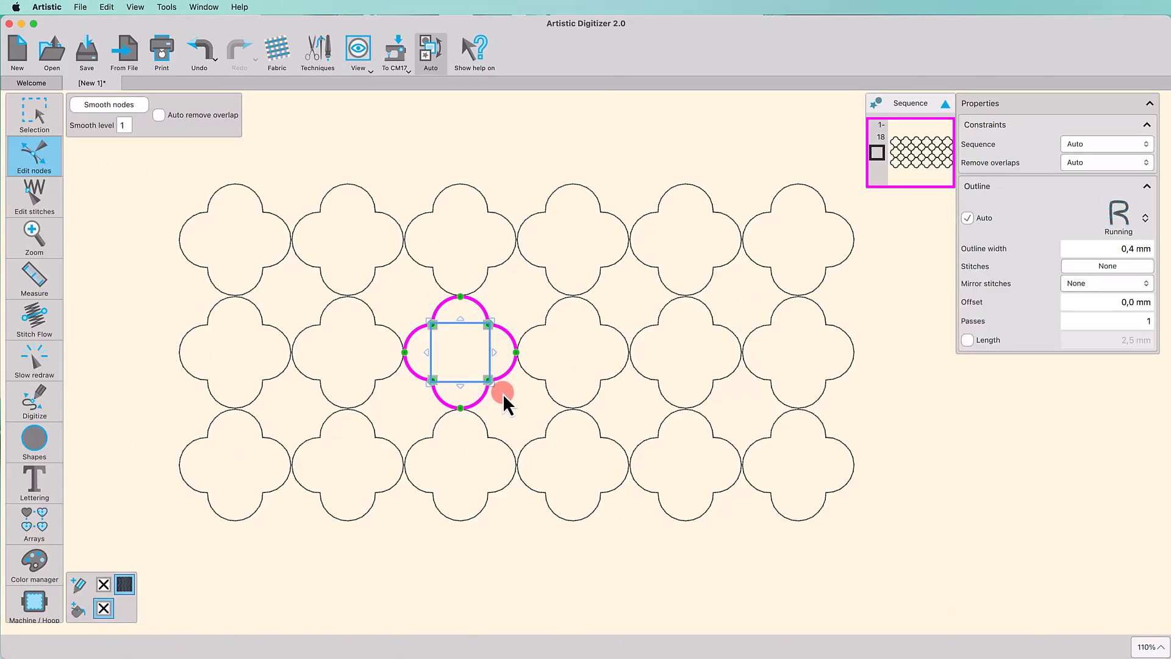
drag(488, 323, 499, 306)
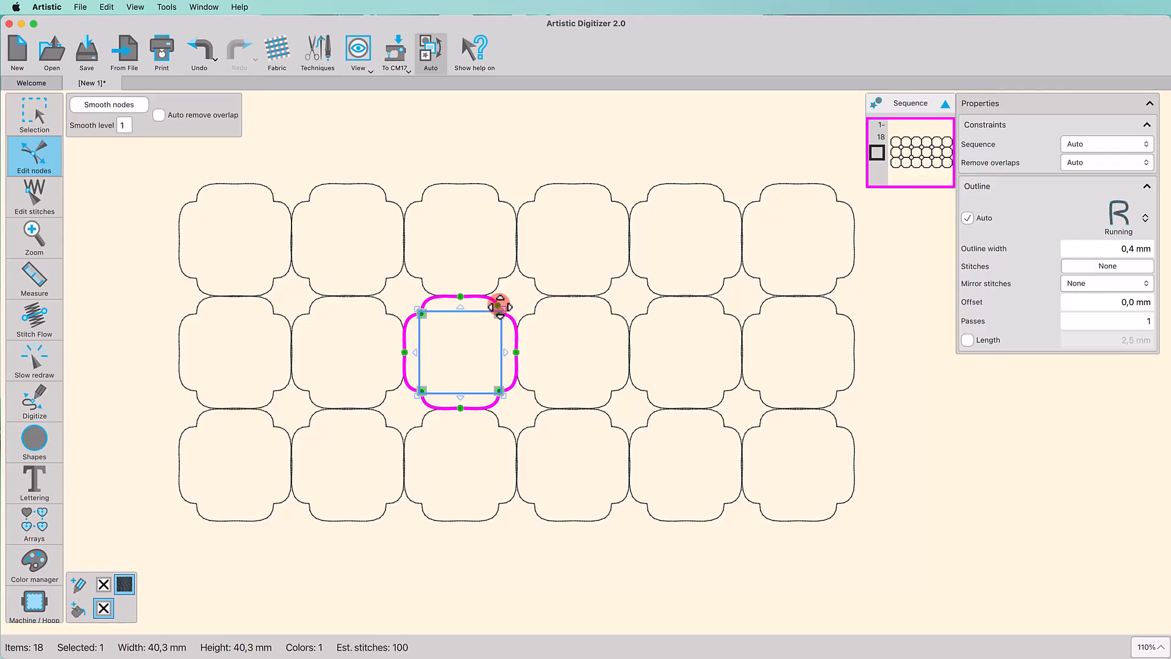